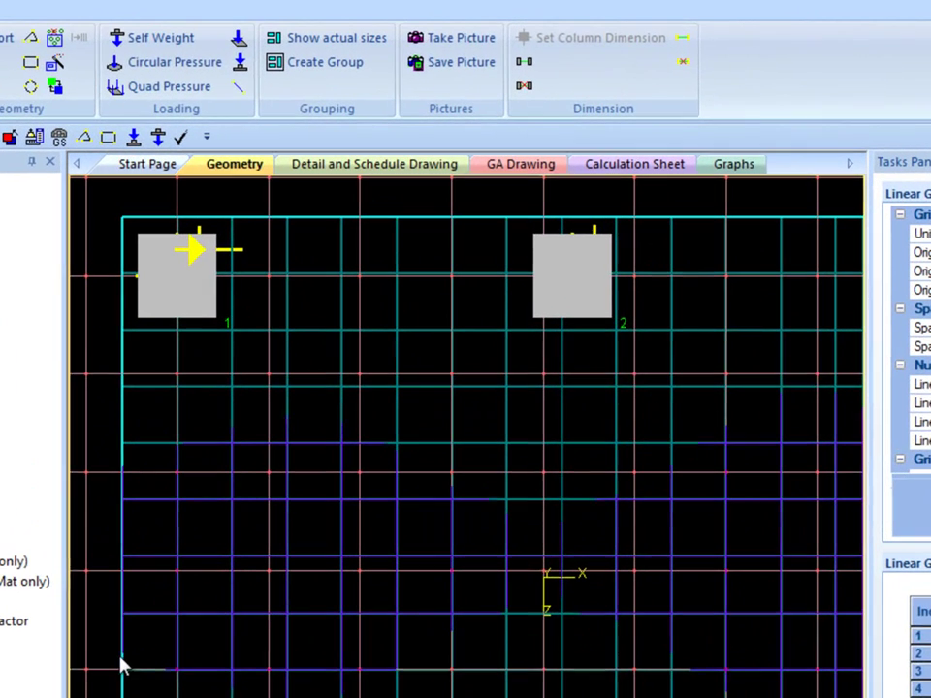
Step: Place a -0.01 kip/ft² circular pressure load, 50 in radius, centred at X 100, Z 50
left_click(189, 64)
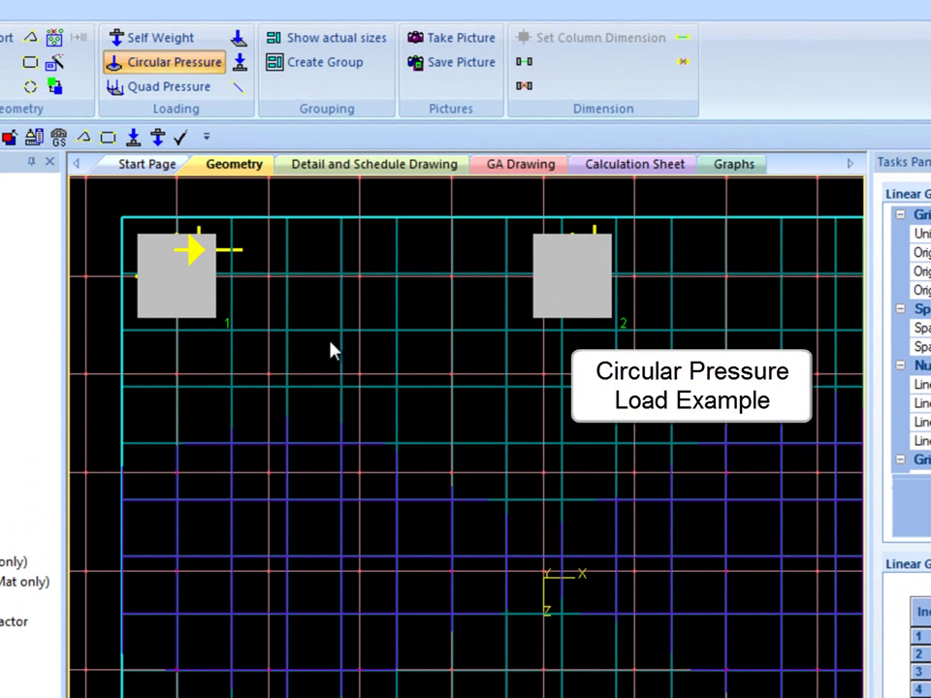
left_click_drag(361, 383, 361, 485)
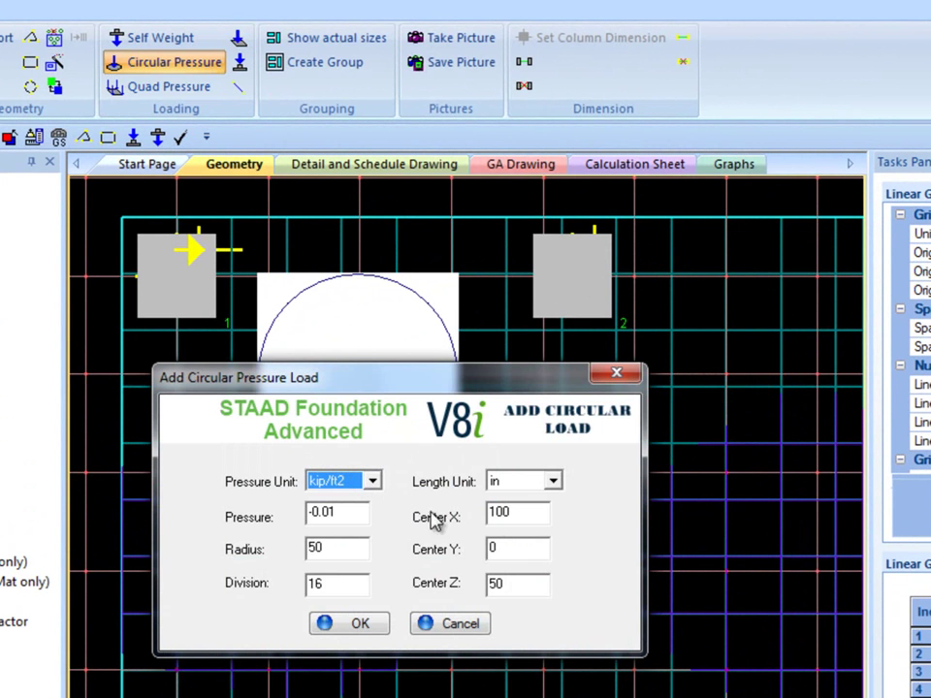
left_click(452, 623)
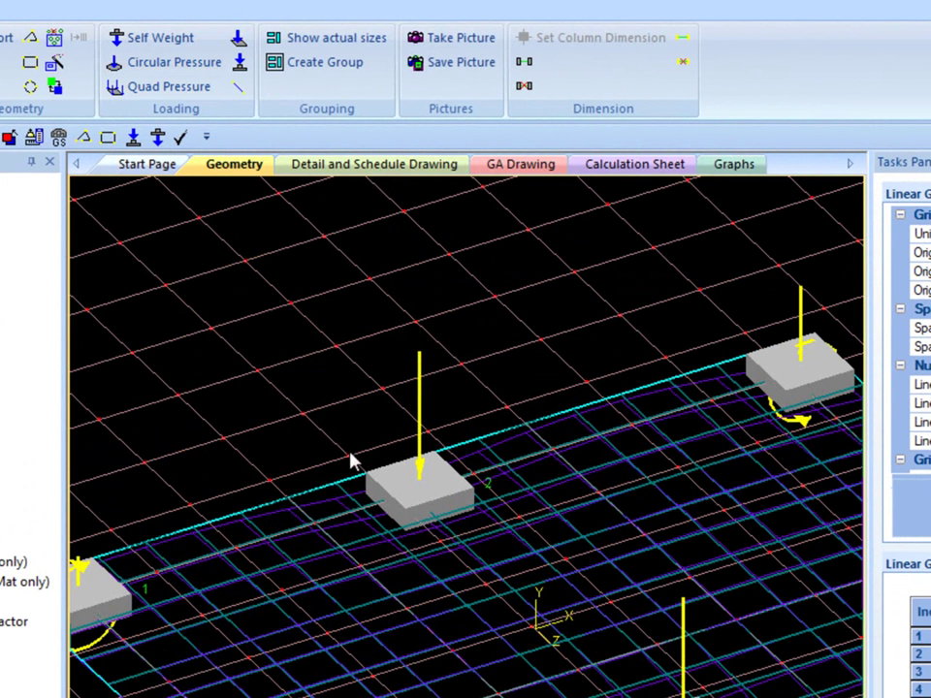
left_click(194, 87)
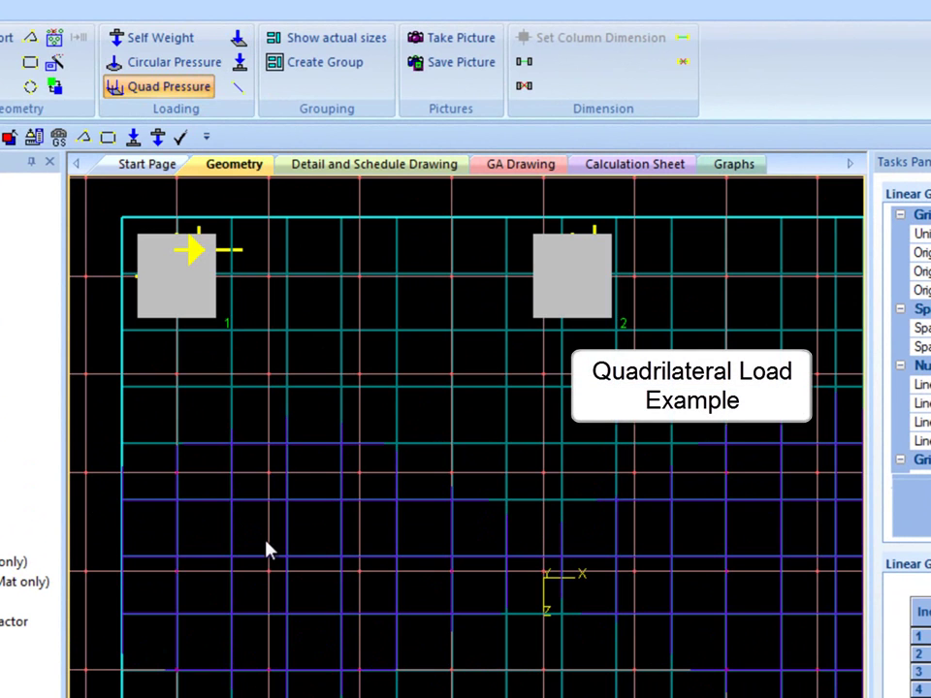
Step: Outline a quadrilateral pressure region on the mat grid
left_click_drag(271, 572, 456, 485)
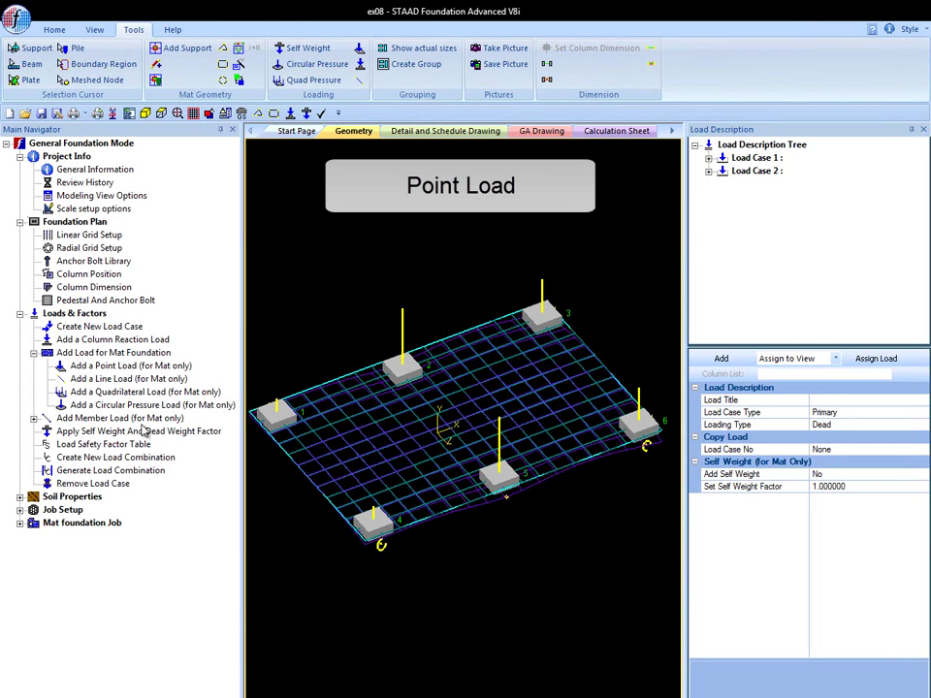
Step: Start a mat point load with Fy -100 kip and Mz 60 kip-ft
left_click(121, 367)
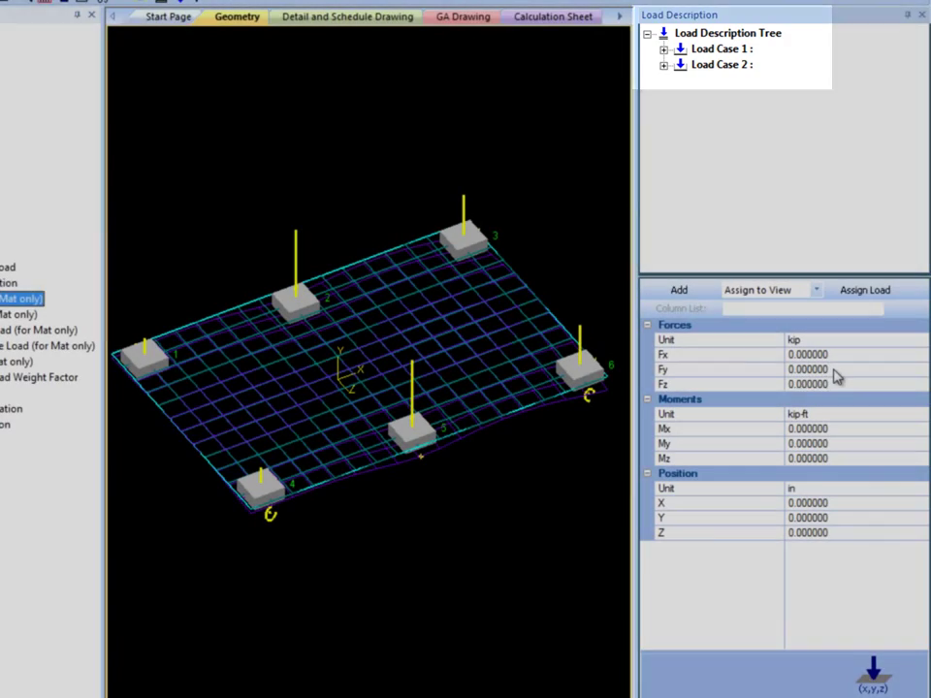
left_click(833, 368)
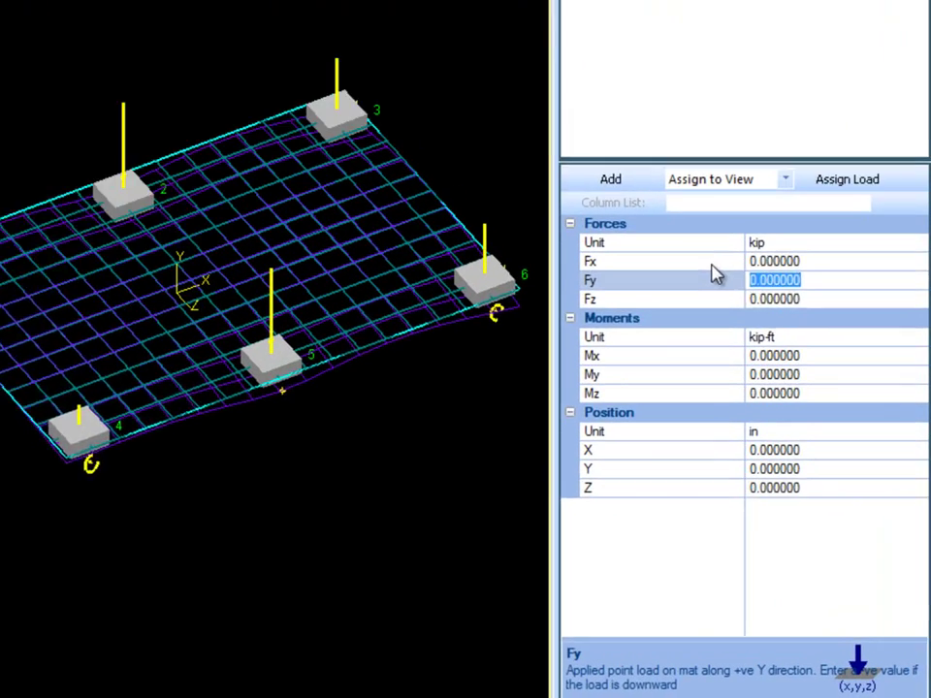
type("-100")
key("Return")
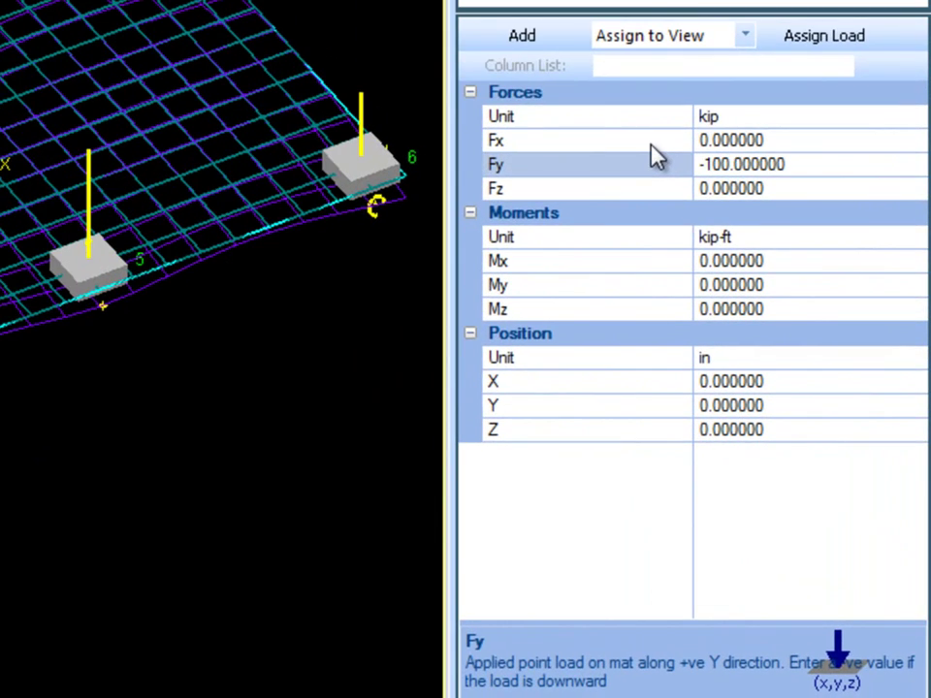
left_click(650, 302)
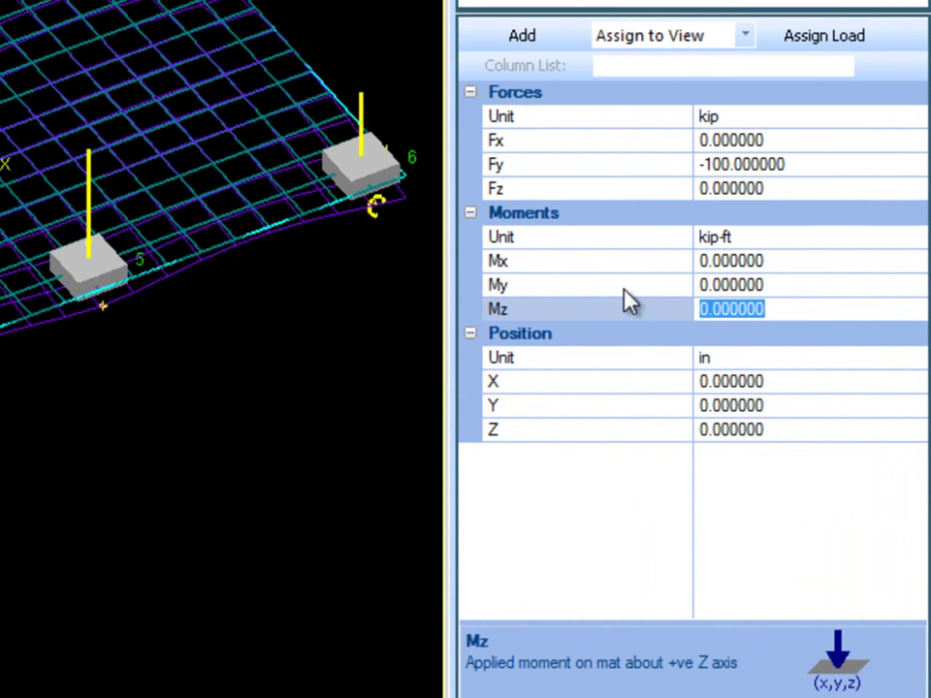
type("60")
key("Return")
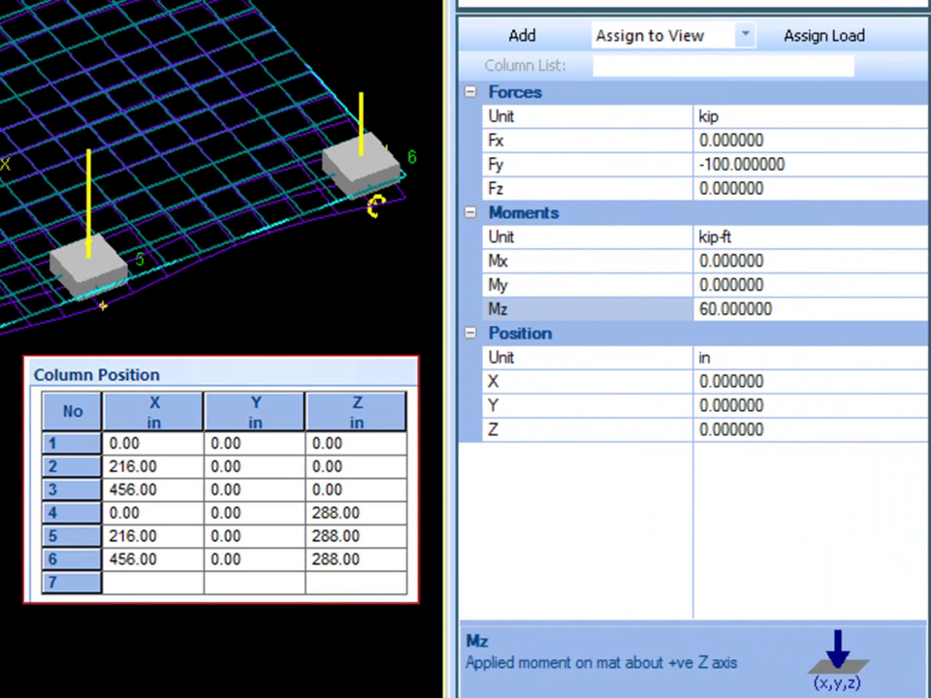
Step: Locate the point load at X 108, Z 144 in and add it to the mat
left_click(785, 384)
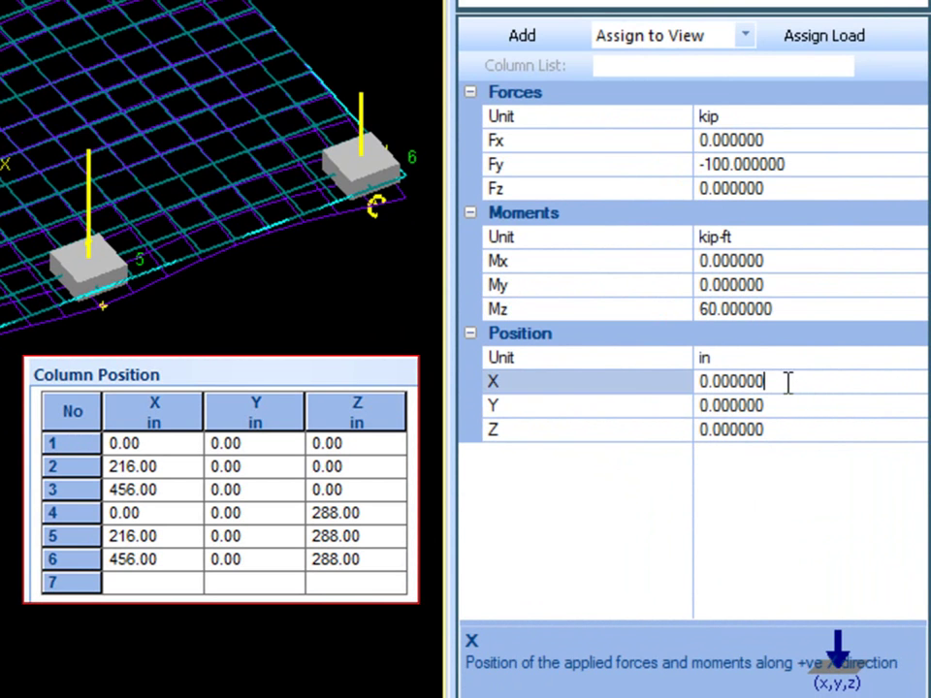
type("108")
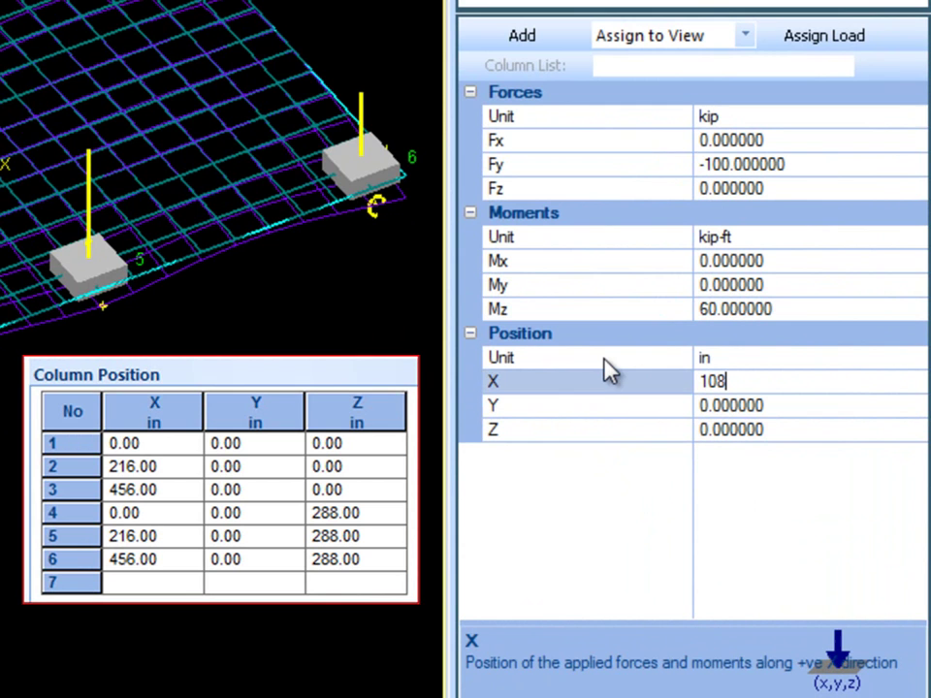
key("Return")
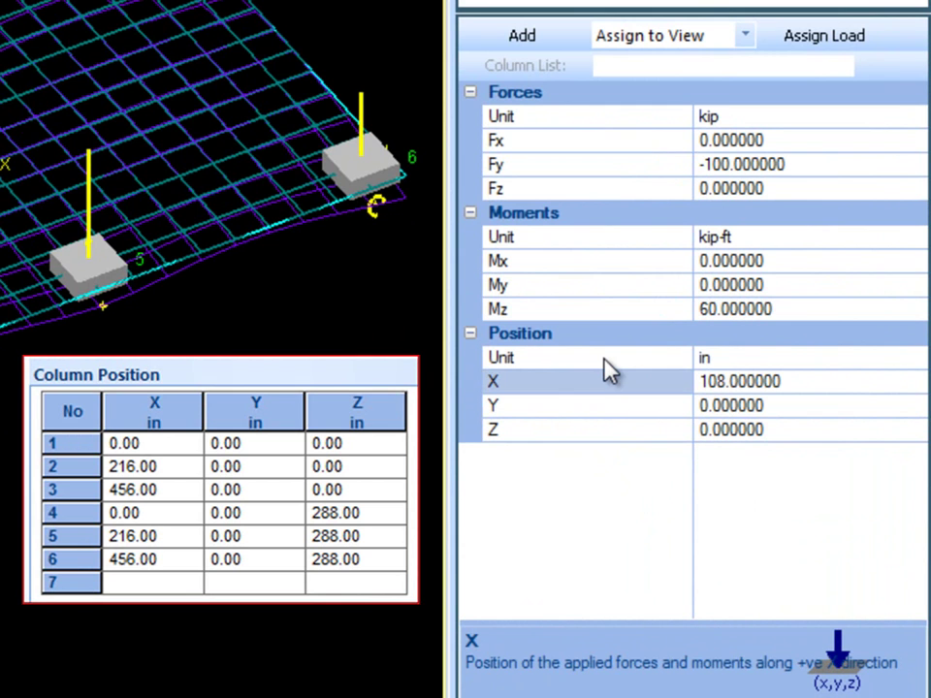
left_click(823, 432)
type("144")
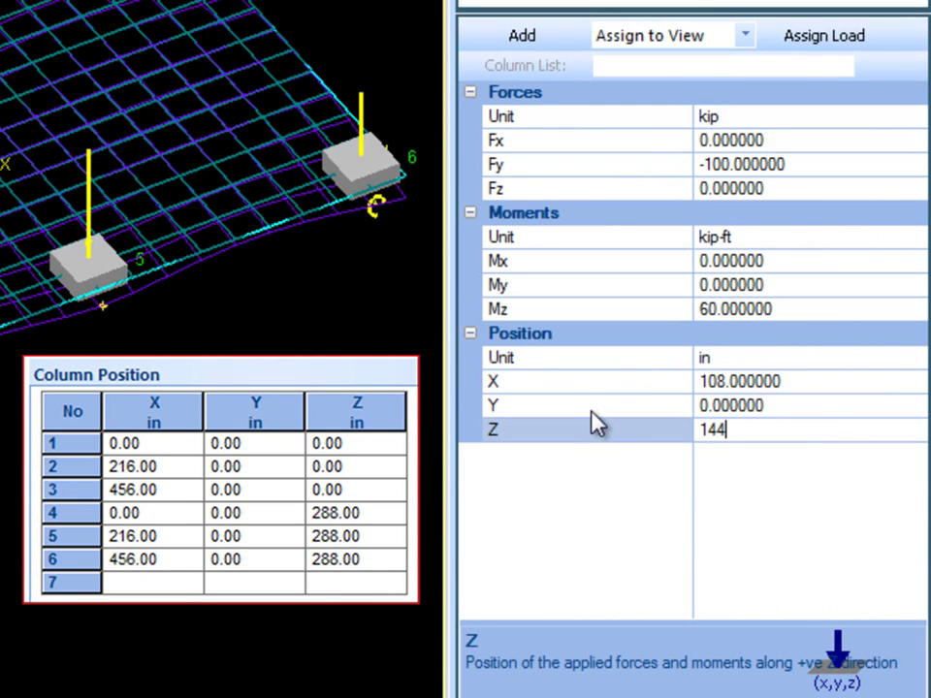
key("Return")
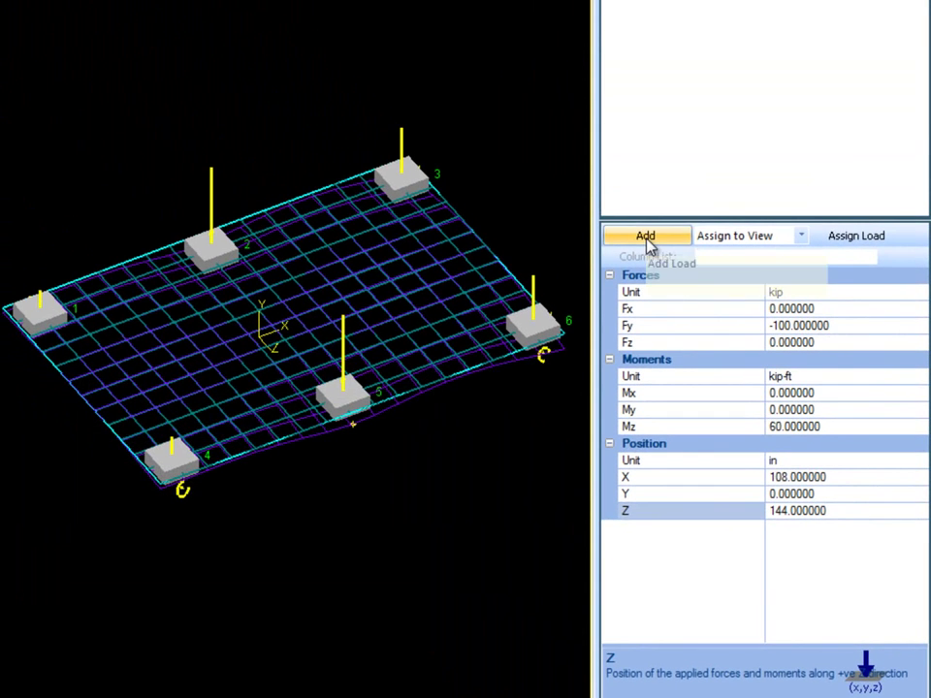
left_click(646, 242)
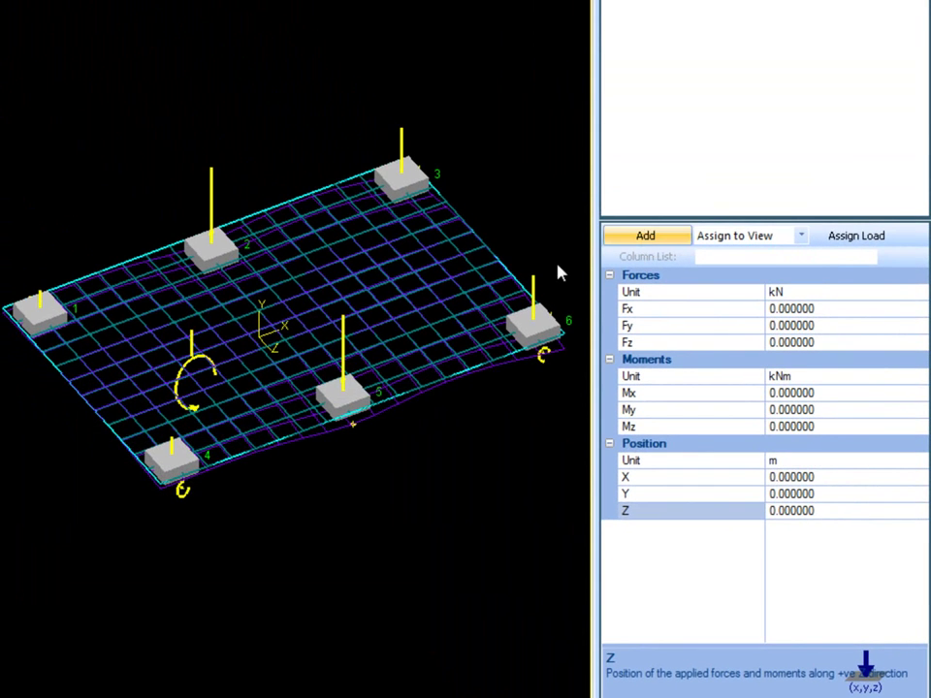
scroll(253, 407, "up", 2)
scroll(137, 430, "up", 3)
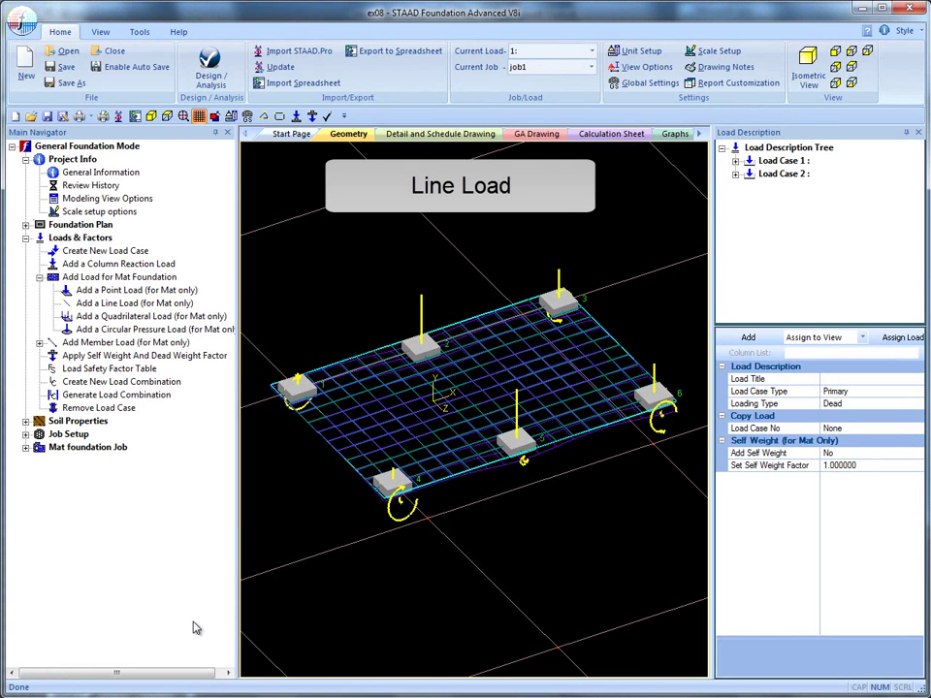
Step: Start a mat line load of -5 kips/ft beginning at X 108, Z 90
left_click(127, 303)
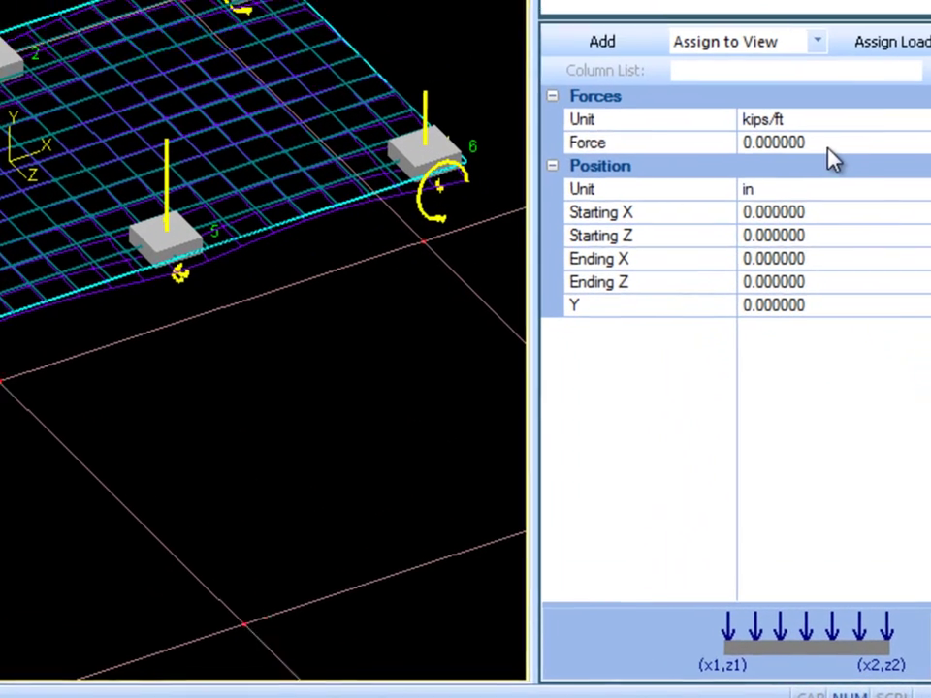
left_click(833, 151)
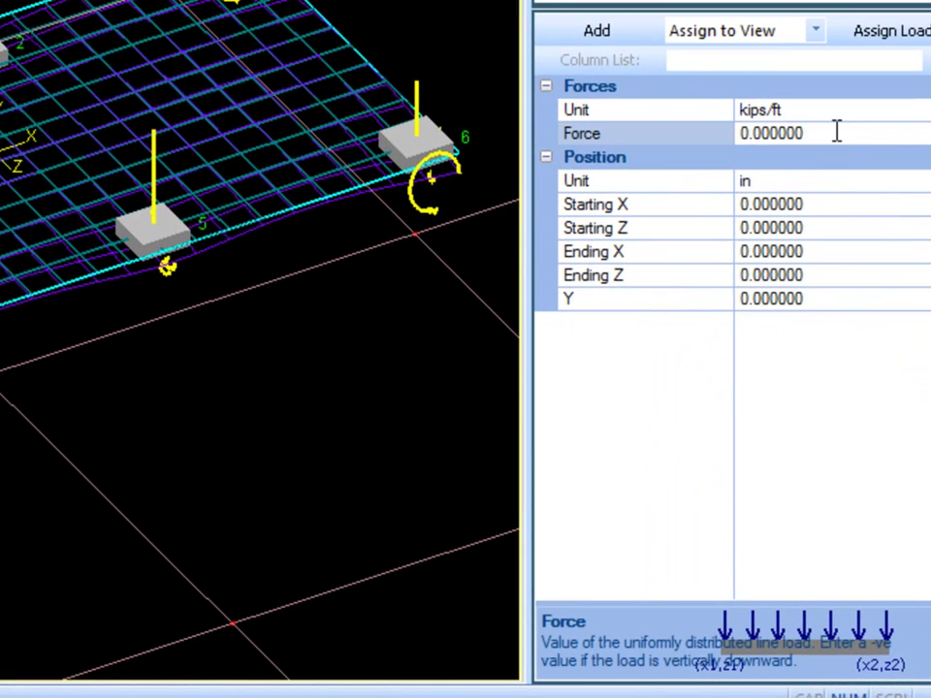
left_click_drag(841, 140, 727, 134)
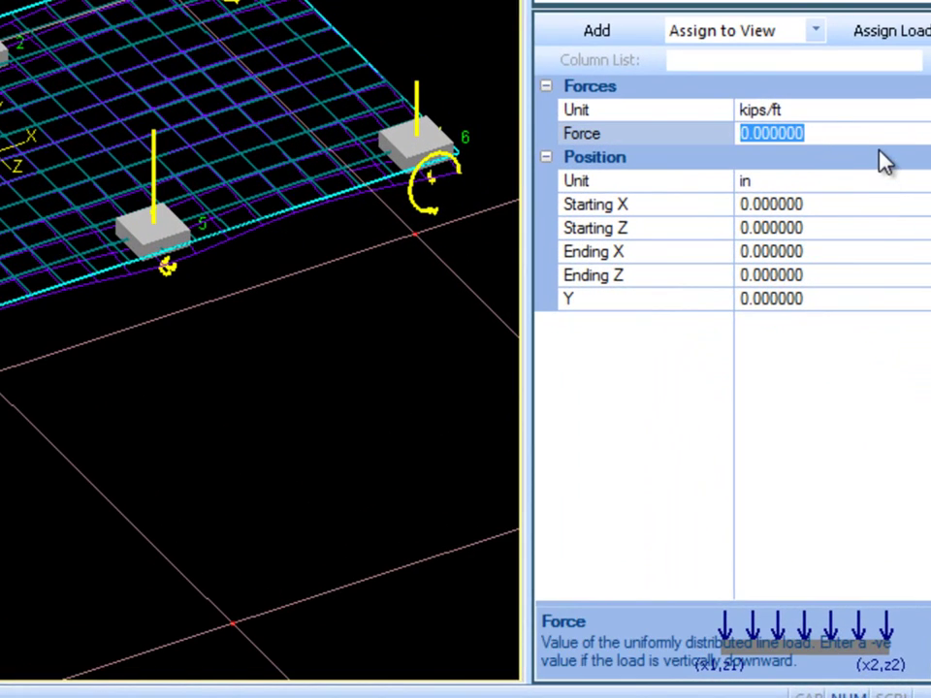
type("-5")
key("Return")
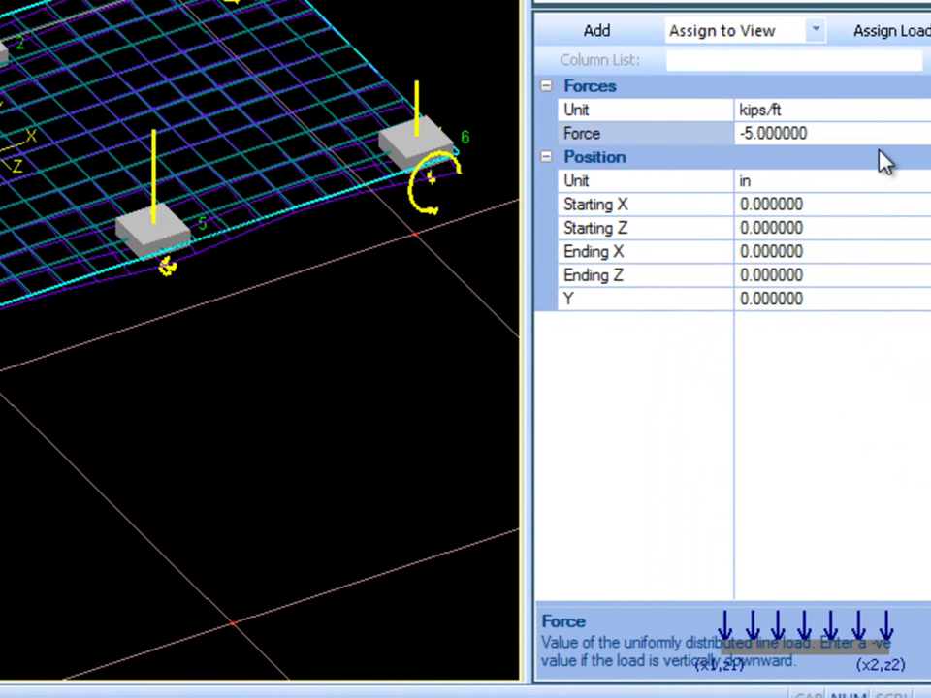
left_click(840, 206)
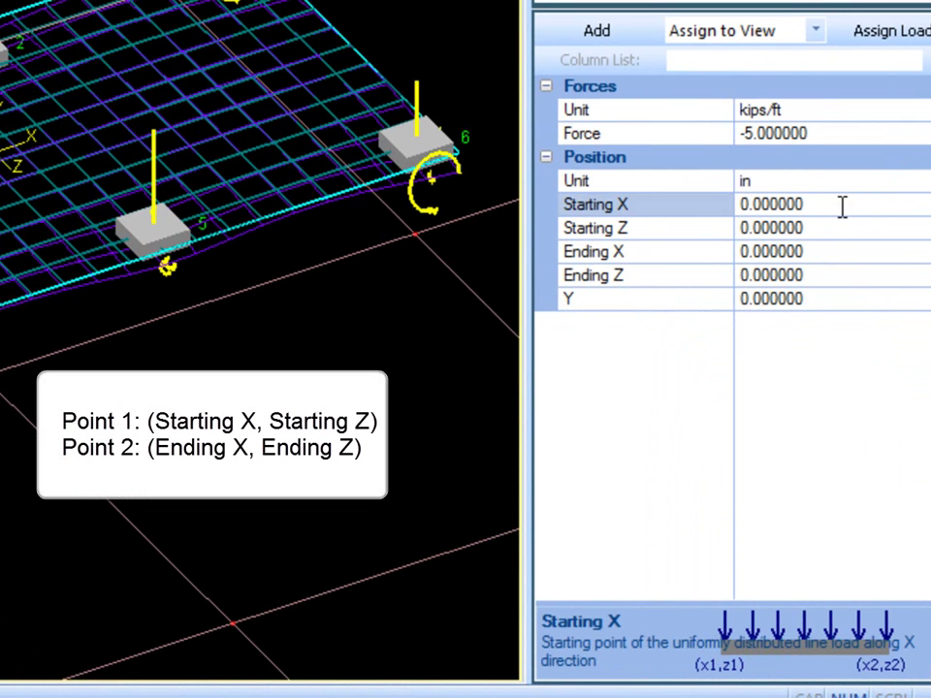
type("108")
left_click(829, 231)
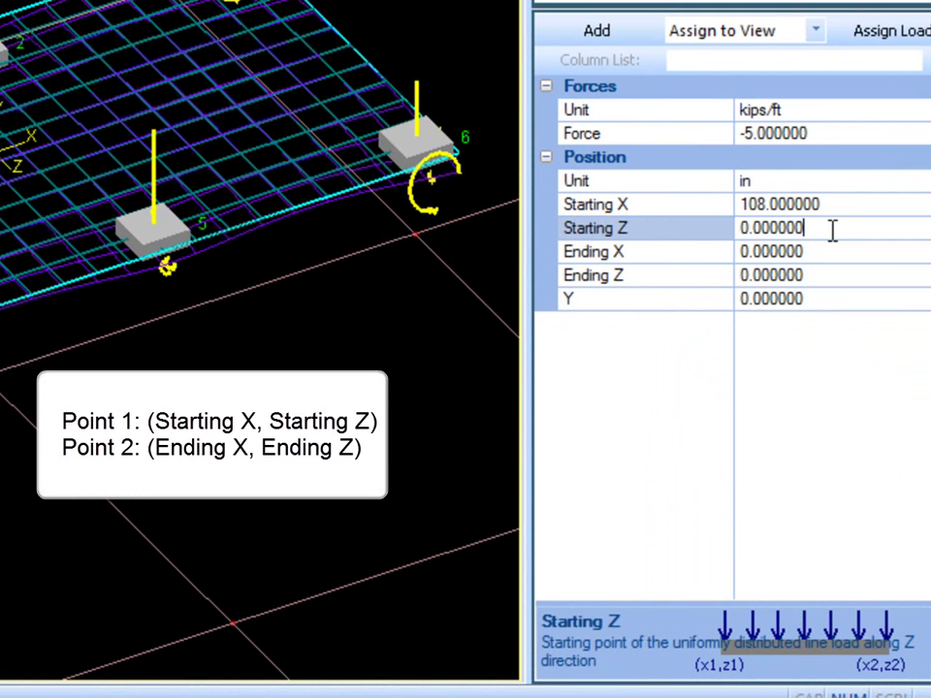
type("90")
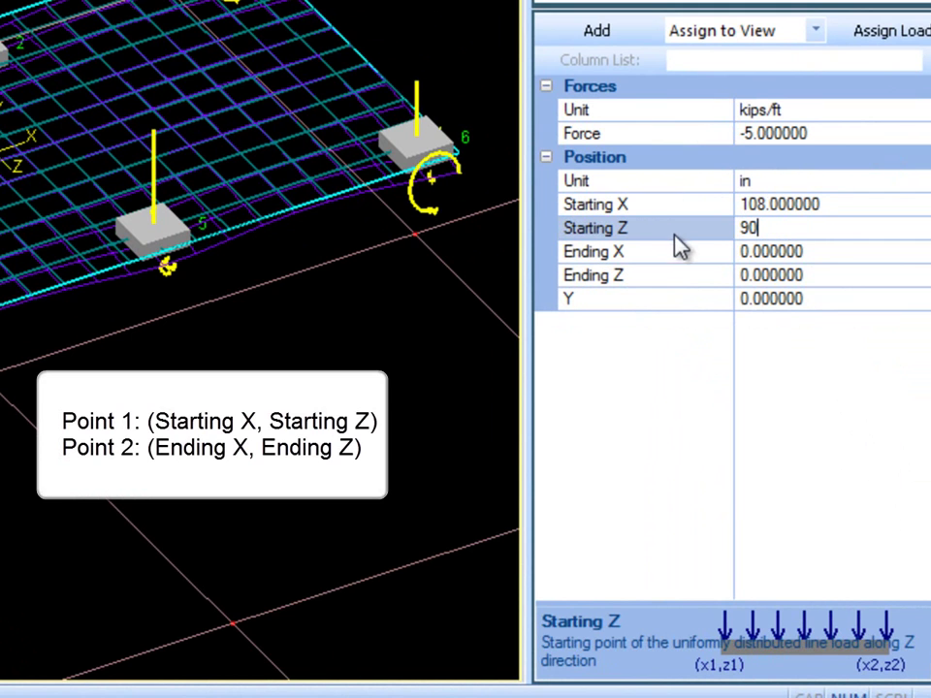
Step: End the line load at X 144, Z 180 and add it to the mat
left_click(796, 252)
type("144")
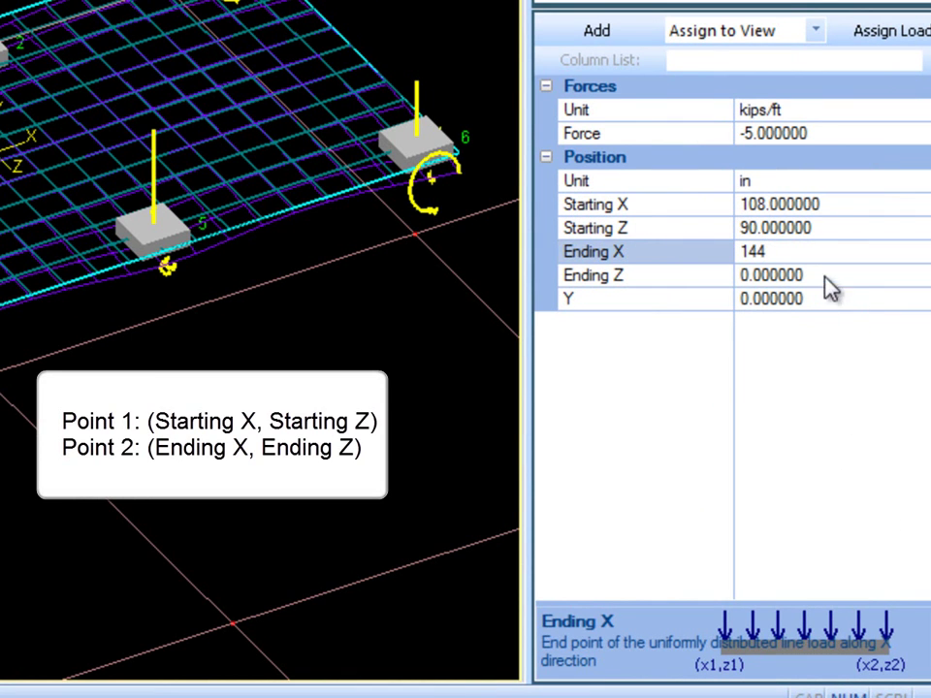
left_click(665, 272)
type("180")
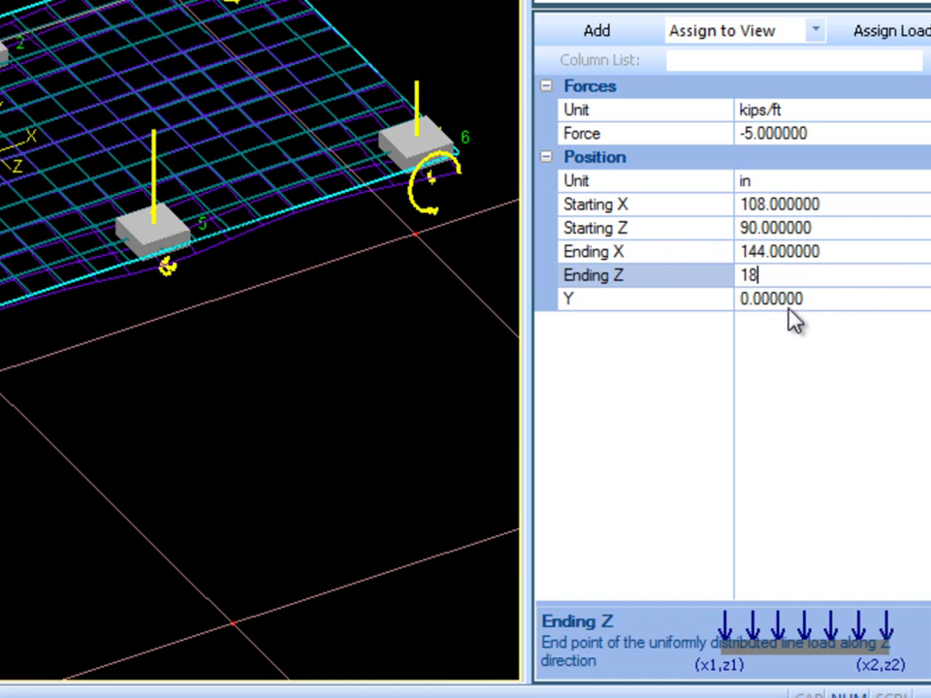
left_click(817, 304)
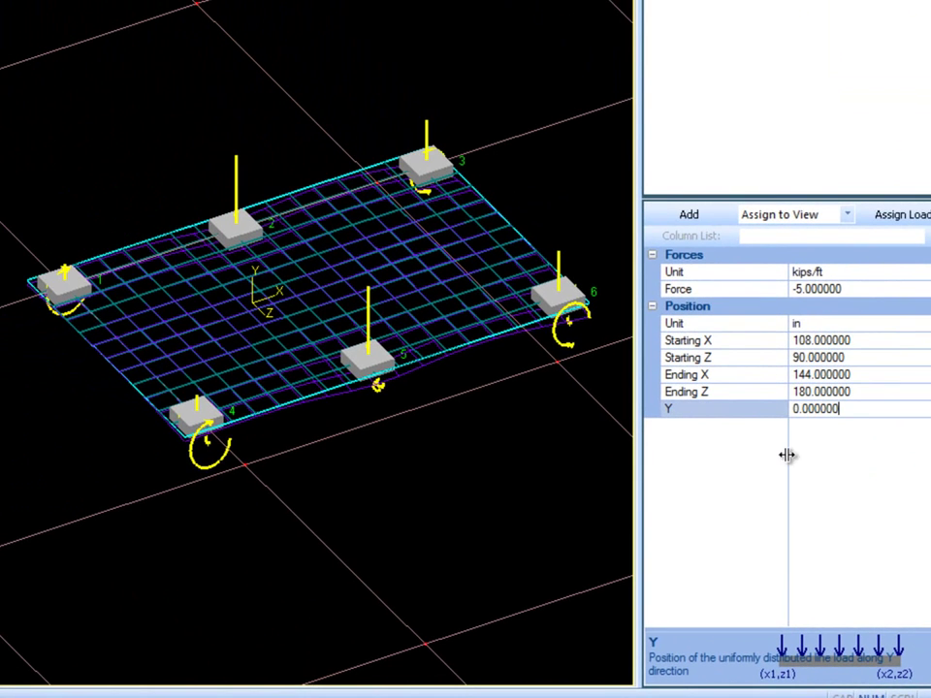
left_click(695, 222)
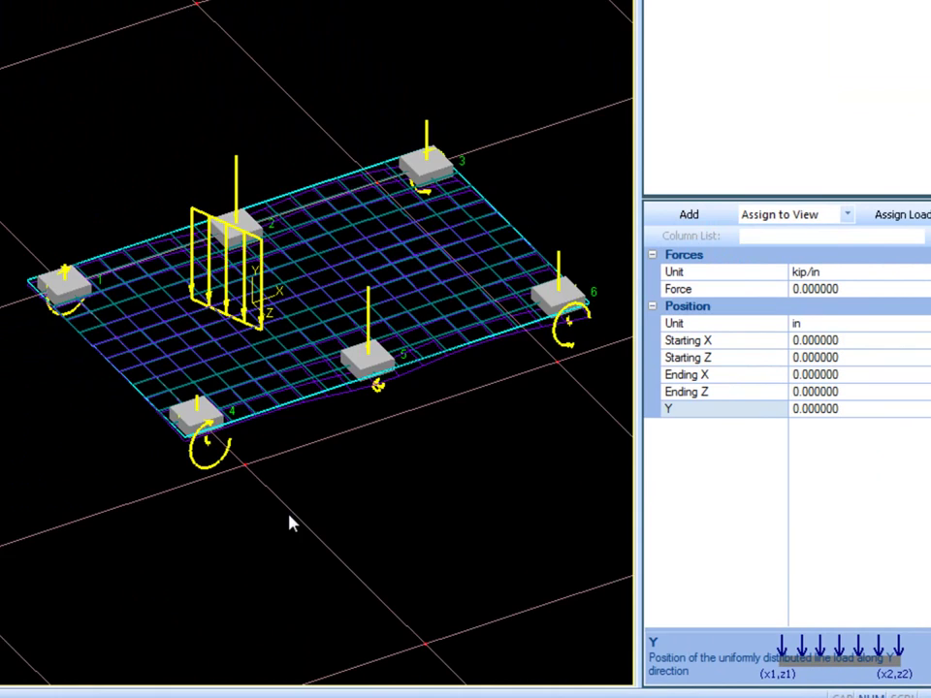
scroll(282, 522, "up", 5)
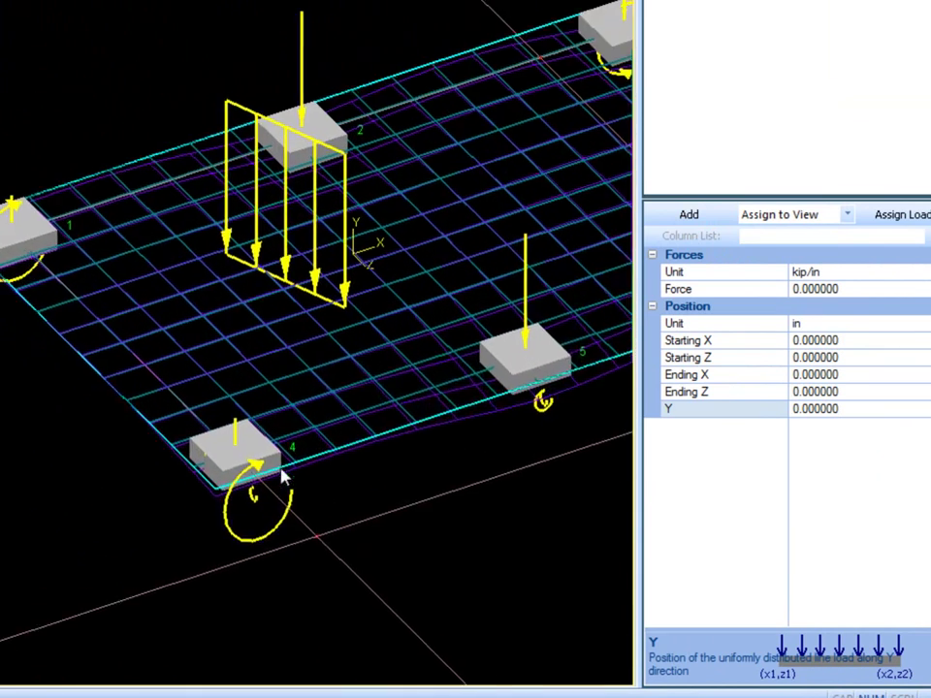
scroll(293, 532, "down", 3)
scroll(293, 525, "up", 4)
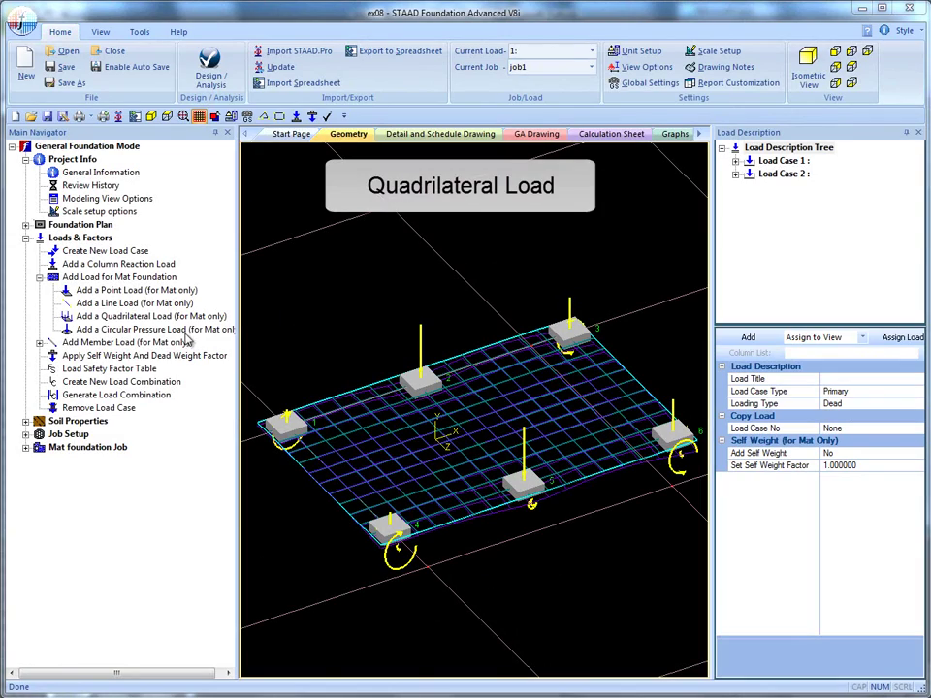
Step: Start a -50 kip/ft² quadrilateral load with first corner at X 8, Z 8
left_click(158, 317)
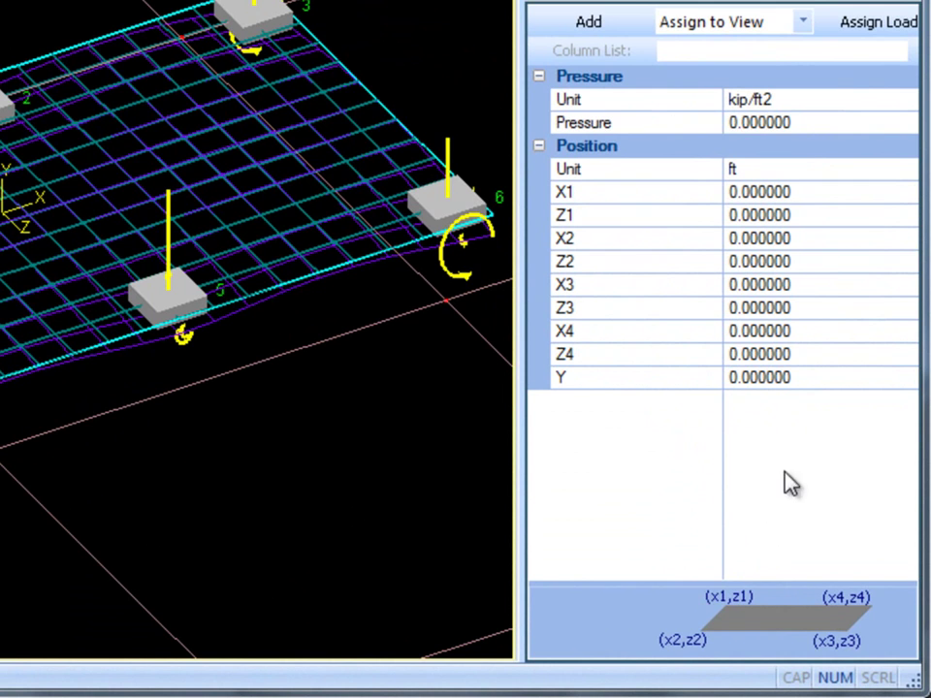
left_click(823, 121)
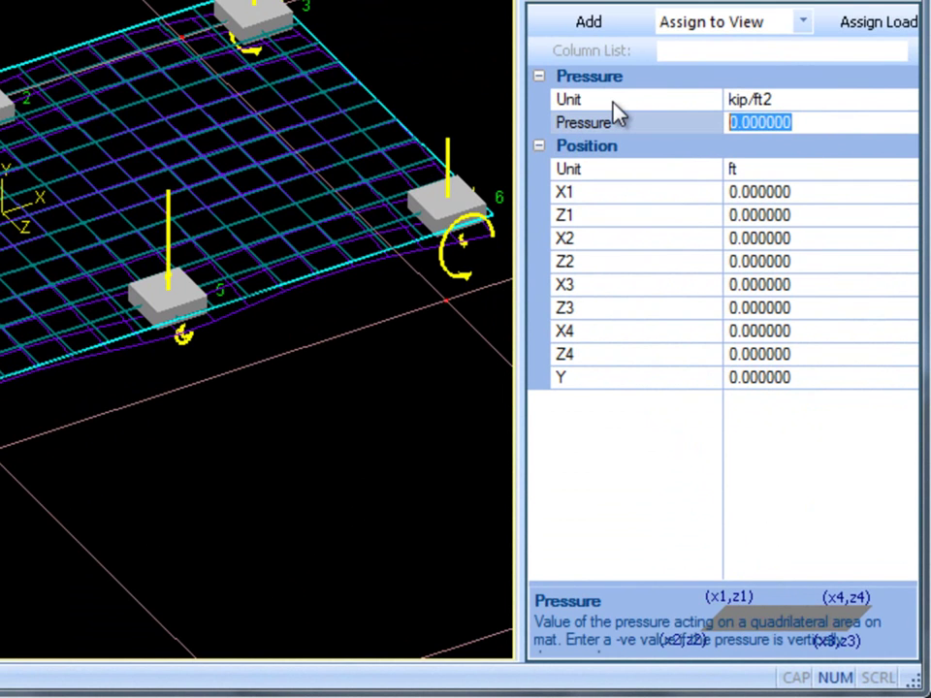
type("-50")
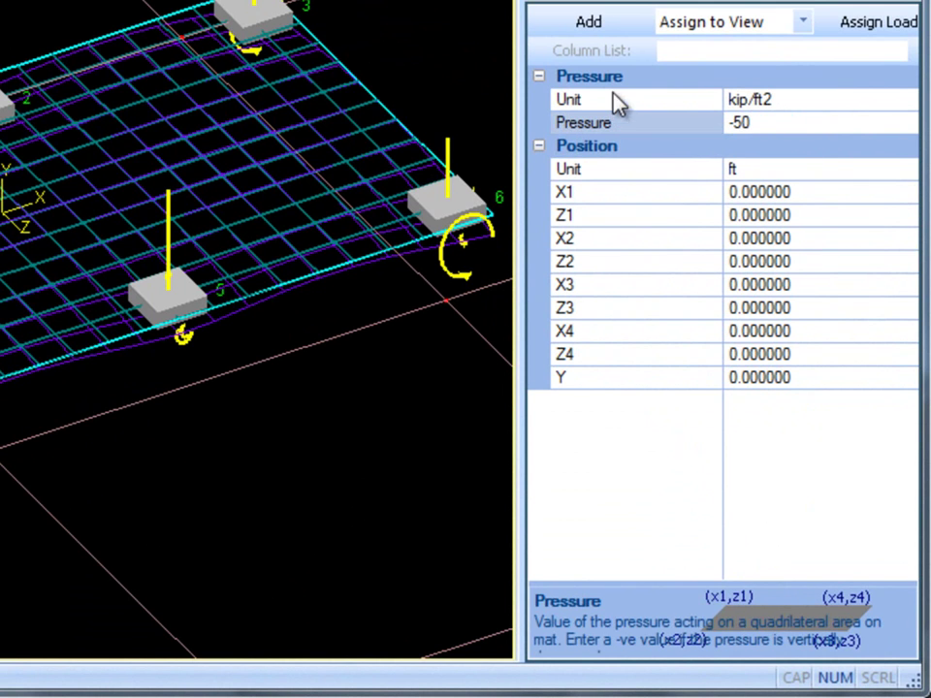
key("Return")
left_click(699, 189)
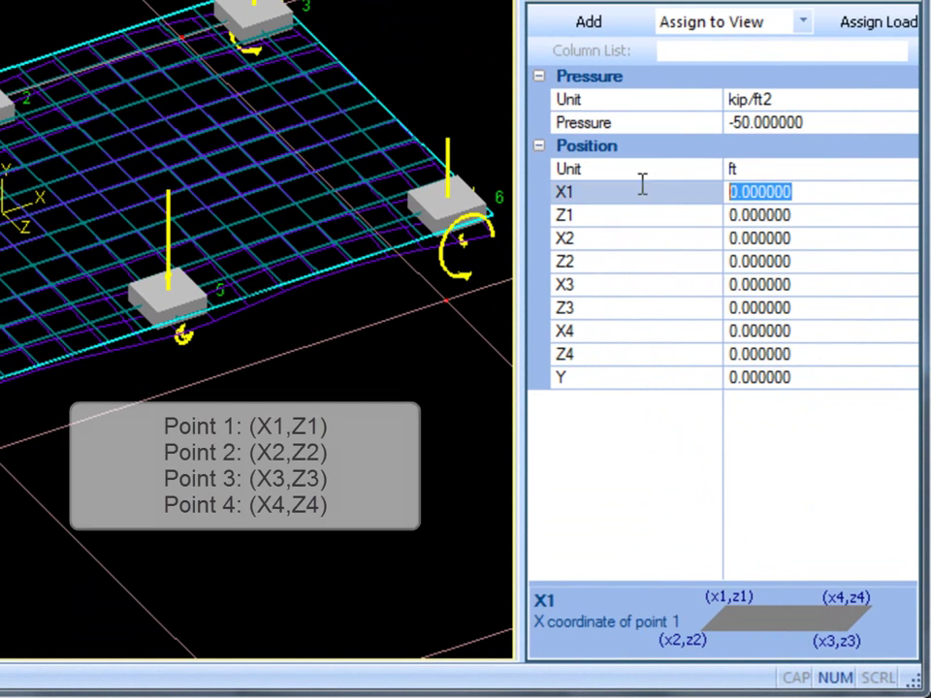
type("8")
left_click(826, 218)
type("8")
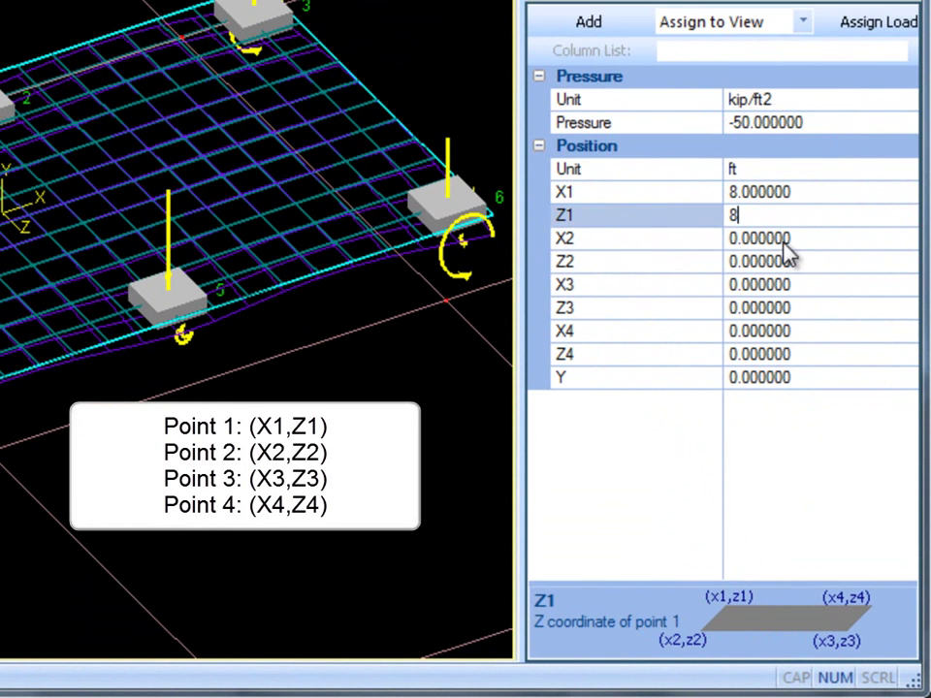
Step: Set the second corner to (8, 15) and the third to (14, 15)
left_click(815, 239)
type("8")
left_click(804, 262)
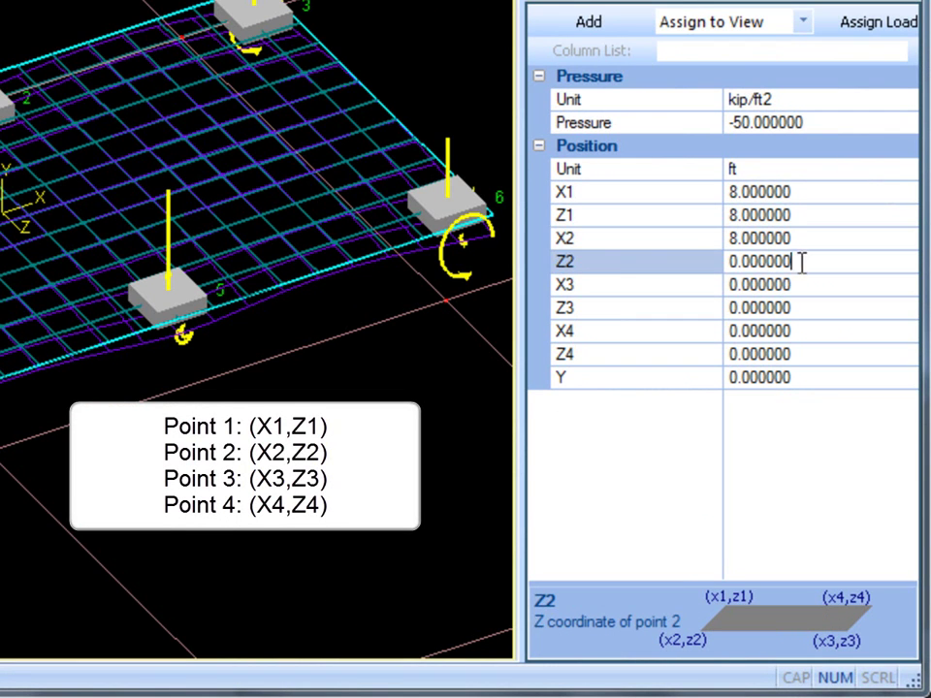
type("15")
left_click(821, 288)
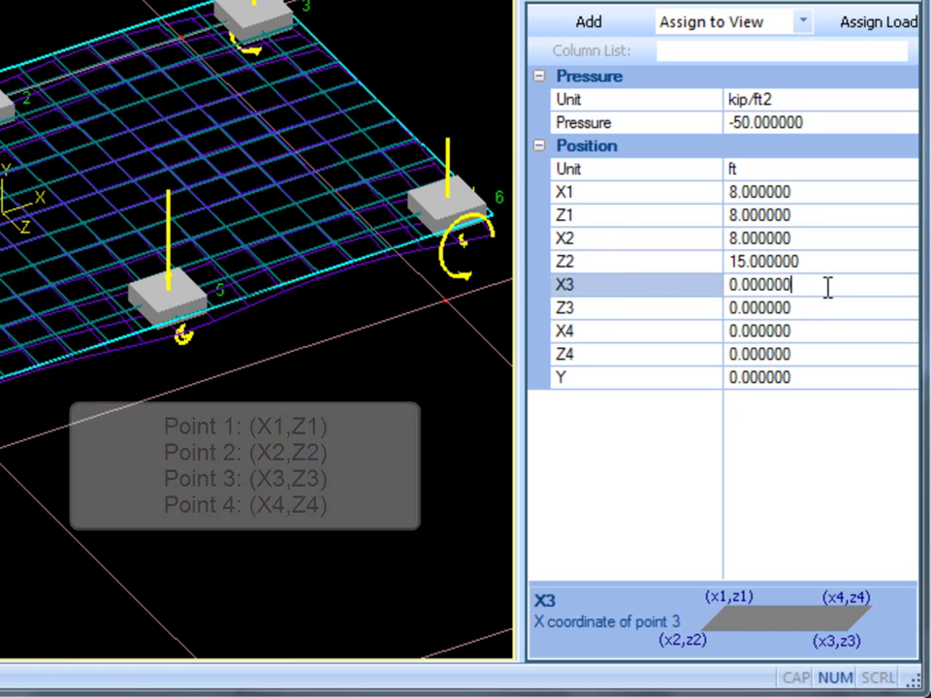
type("14")
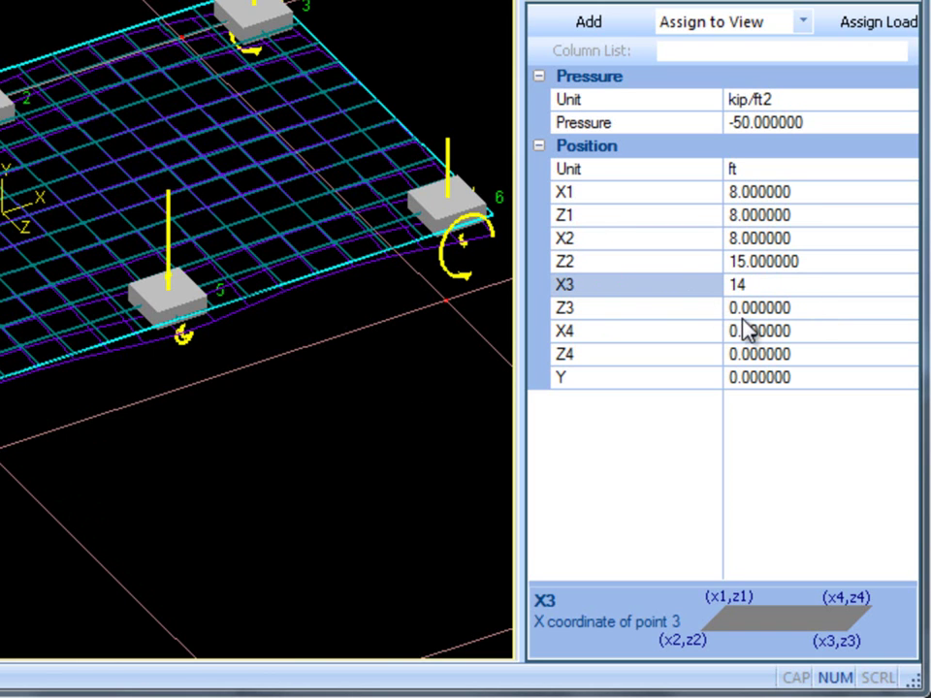
left_click(780, 308)
type("15")
key("Return")
Step: Set the fourth corner to (14, 8) and add the quadrilateral load to the mat
left_click(800, 332)
type("14")
left_click(819, 356)
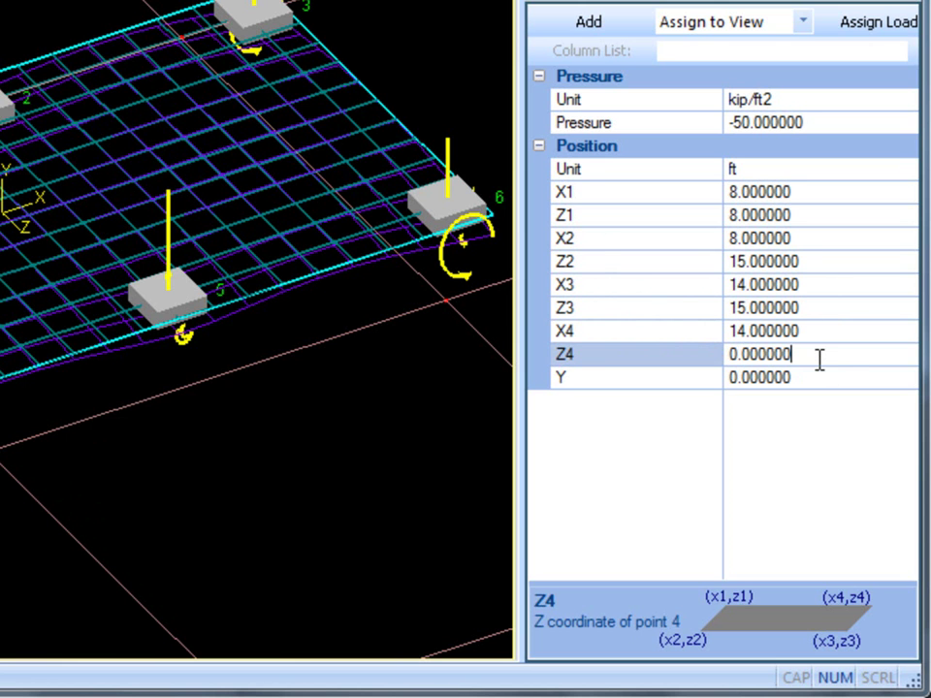
left_click_drag(820, 356, 729, 356)
type("8")
key("Return")
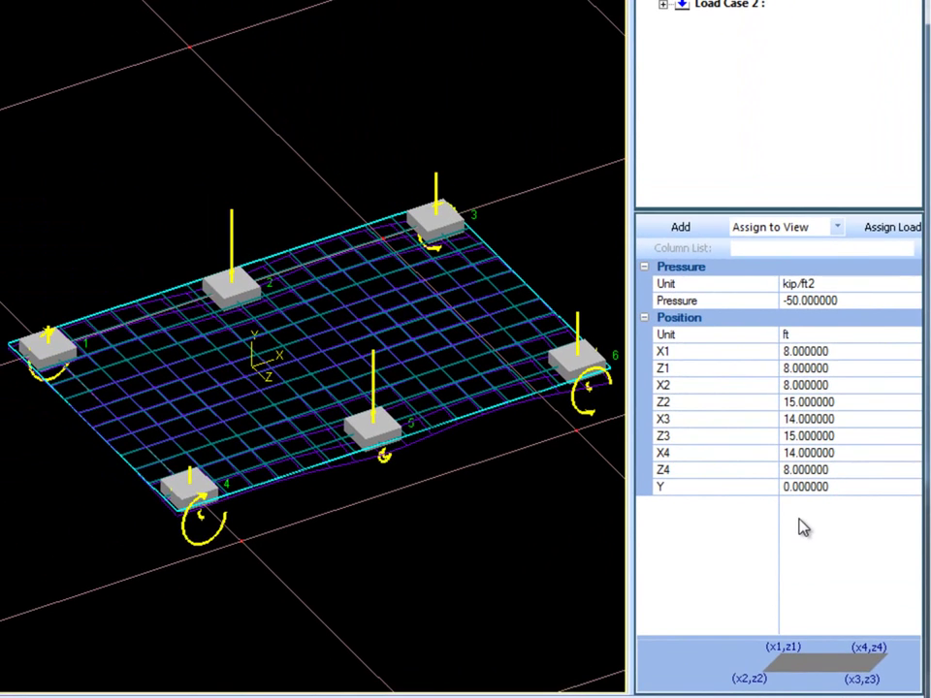
left_click(697, 233)
middle_click_drag(459, 426, 418, 349)
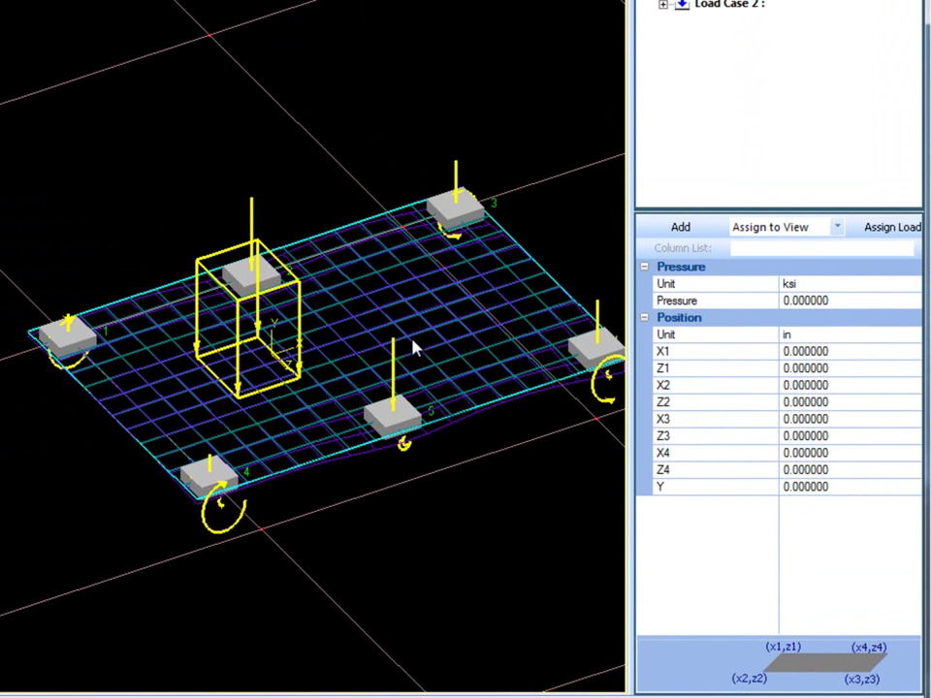
scroll(369, 331, "up", 1)
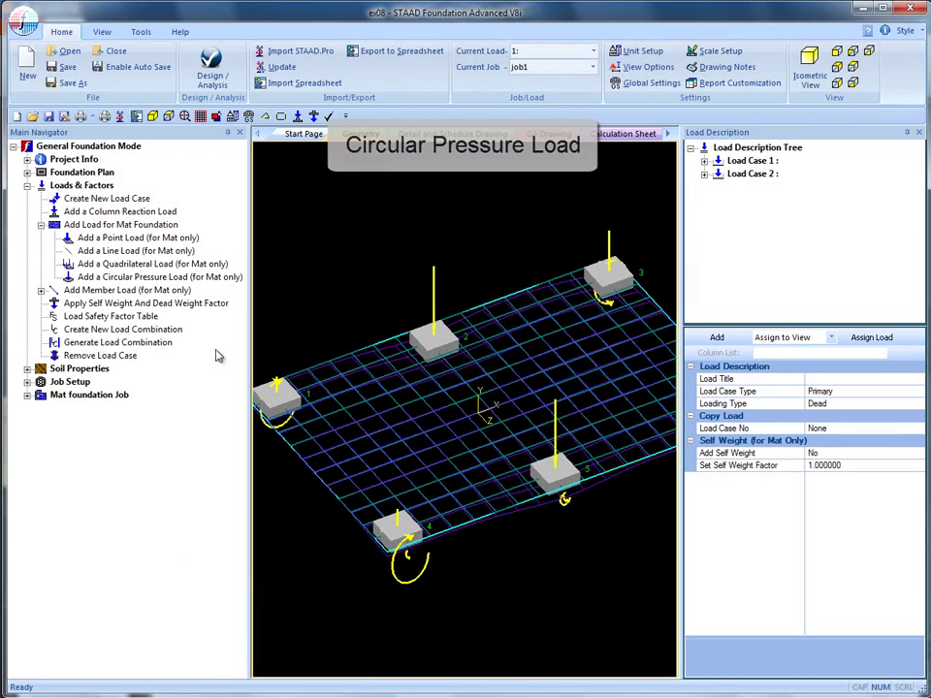
Step: Add a -250 kip/ft² circular load centred at X 9, Z 12 with 5 ft radius
left_click(170, 277)
left_click(720, 390)
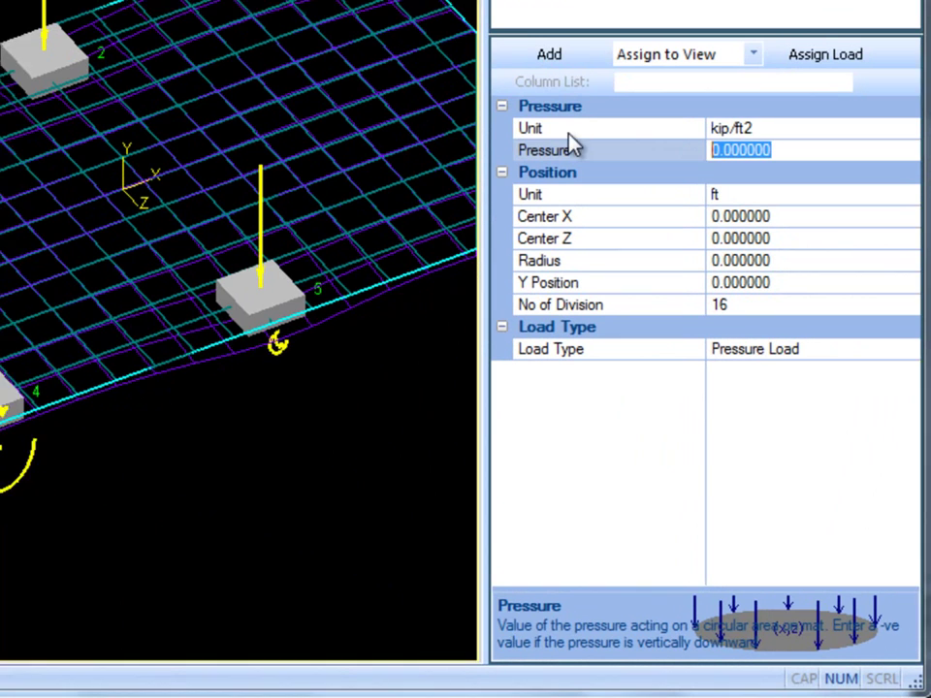
type("-250")
key("Return")
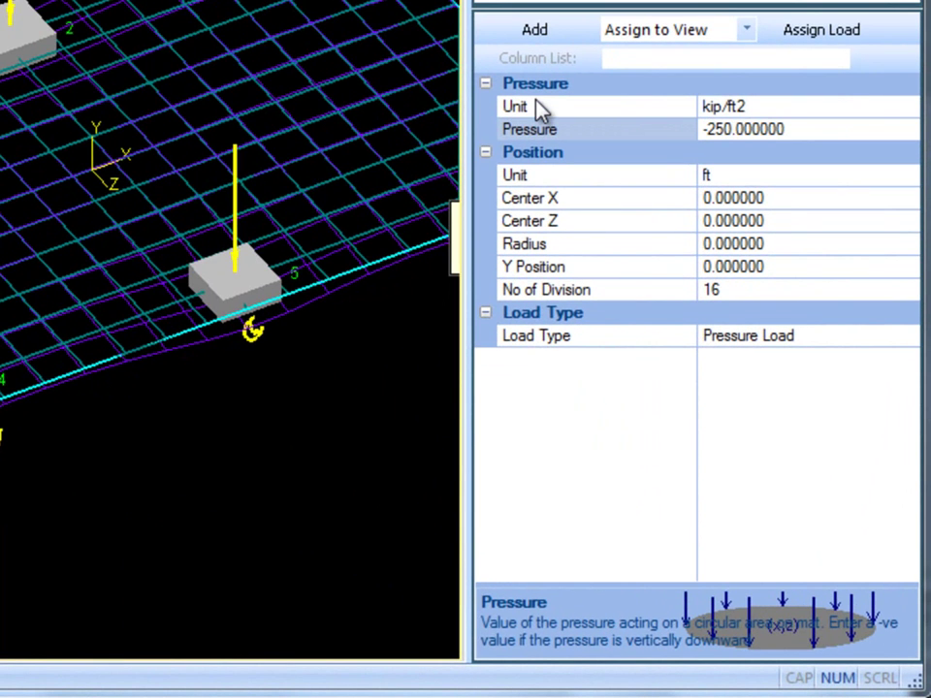
left_click(781, 206)
type("9")
left_click(769, 218)
type("12")
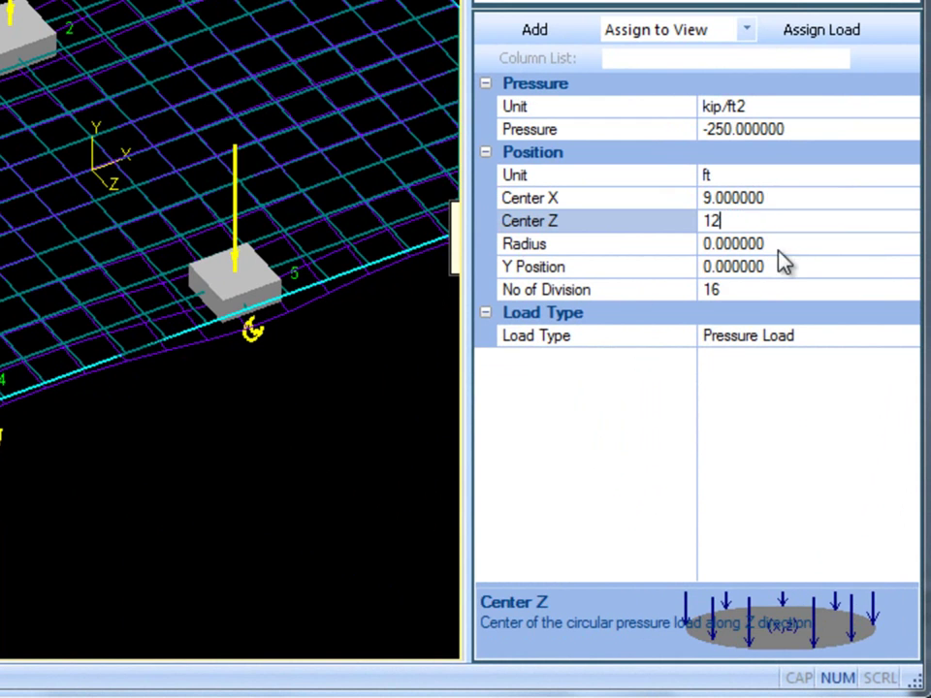
left_click(791, 244)
type("5")
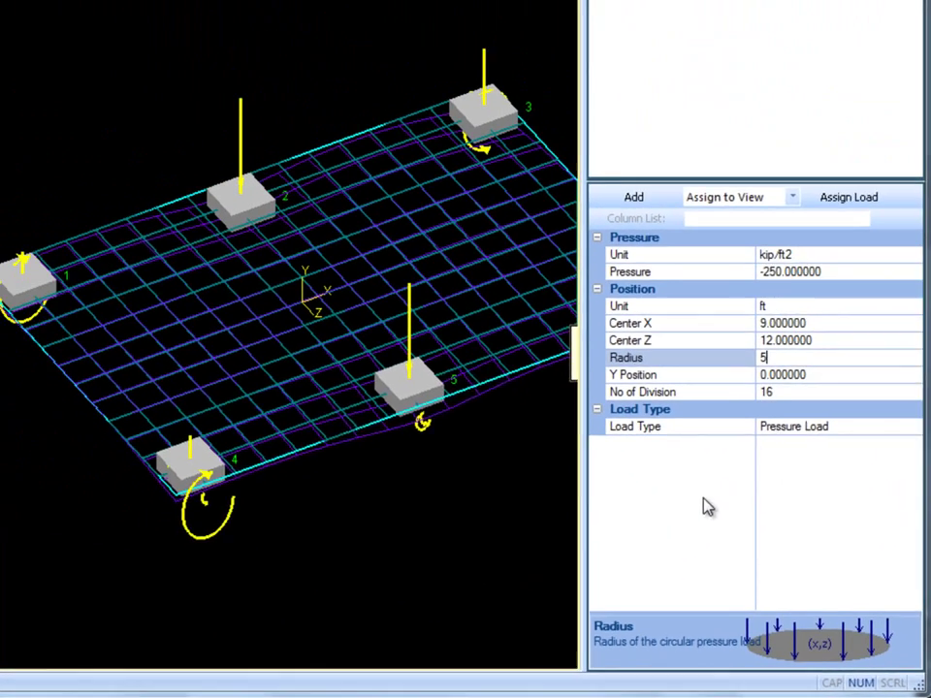
key("Return")
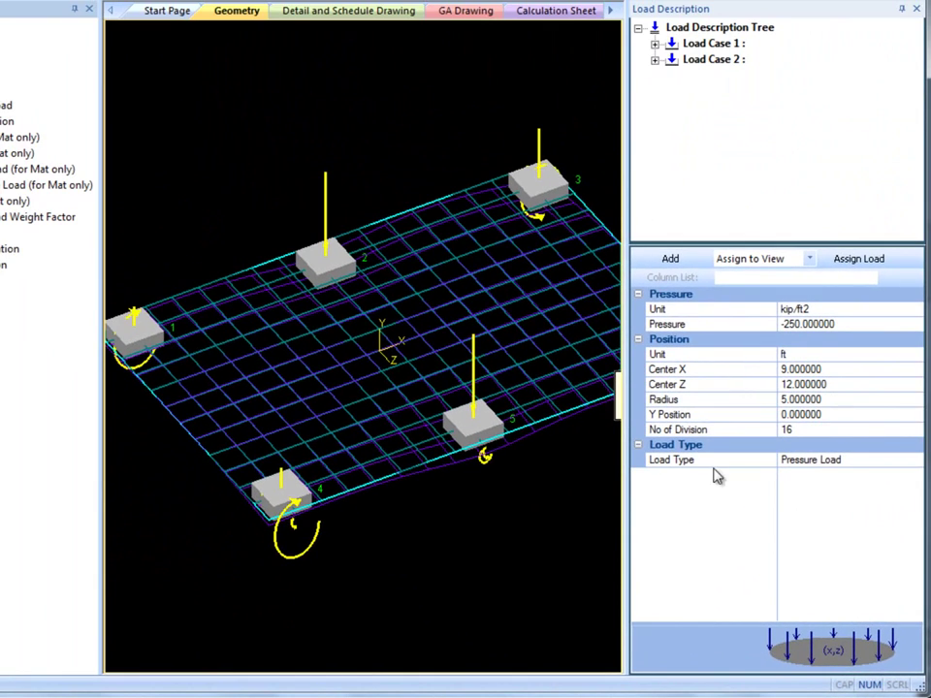
left_click(670, 258)
Step: Select the -250 circular load in Load Case 1 and raise its divisions to 20
left_click(655, 45)
double_click(747, 74)
left_click(786, 91)
left_click(911, 431)
left_click(915, 425)
left_click(914, 425)
left_click(915, 425)
left_click(914, 425)
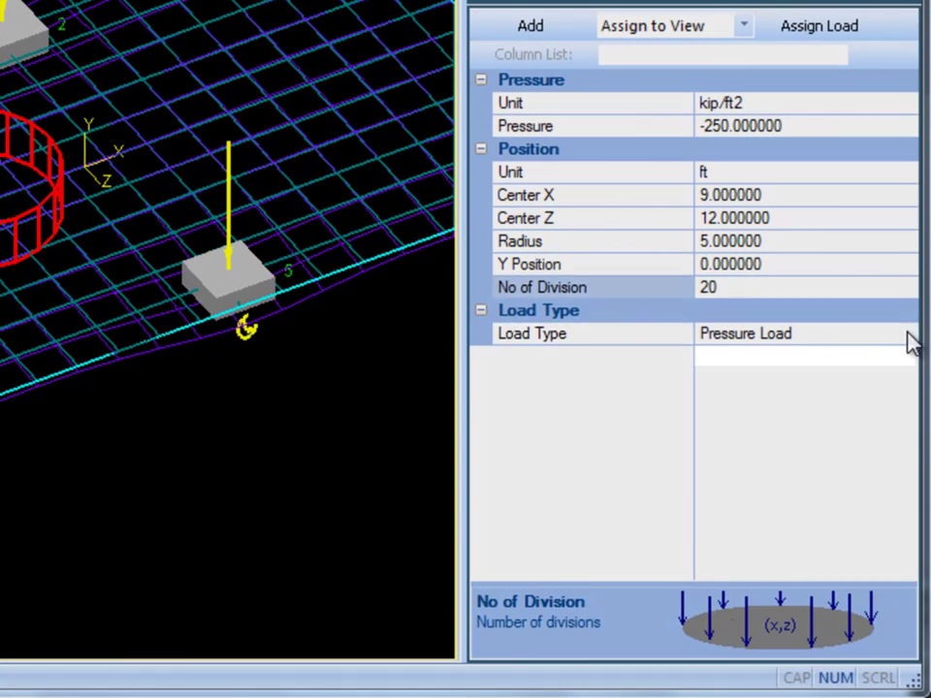
Step: Review the circular load's Load Type choices and keep Pressure Load
left_click(907, 335)
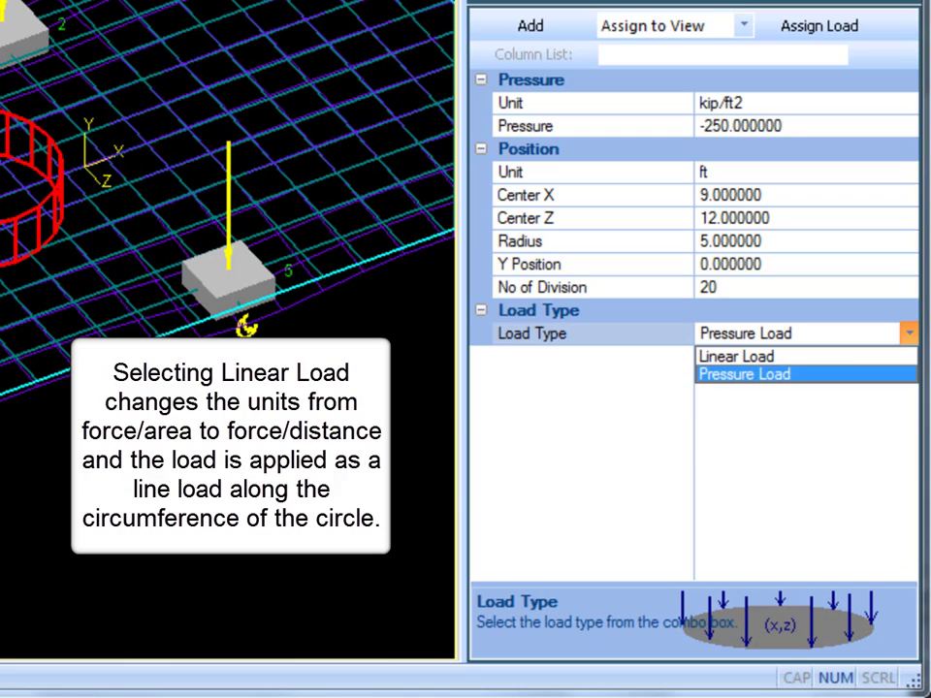
key("Escape")
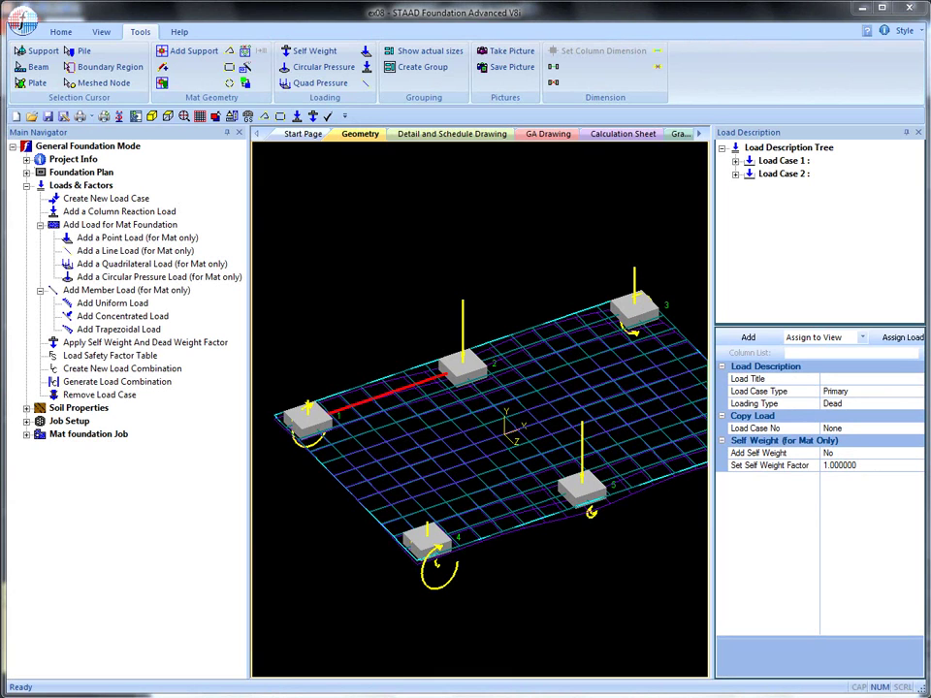
Step: Start a trapezoidal member load with W1 -80, W2 -120 kips/ft in Global Y
left_click(124, 329)
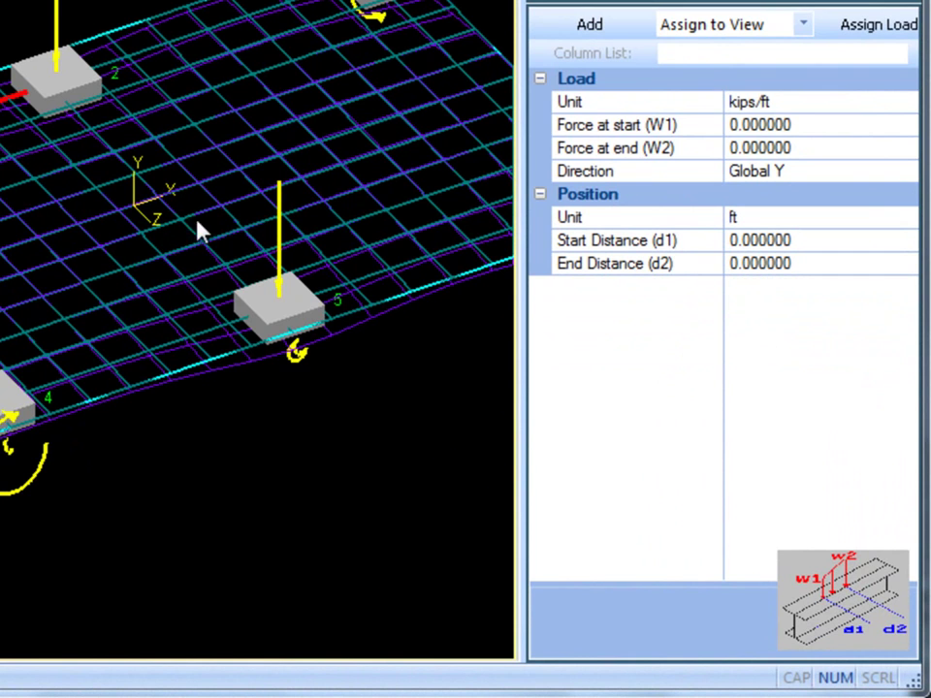
left_click(815, 125)
left_click(617, 124)
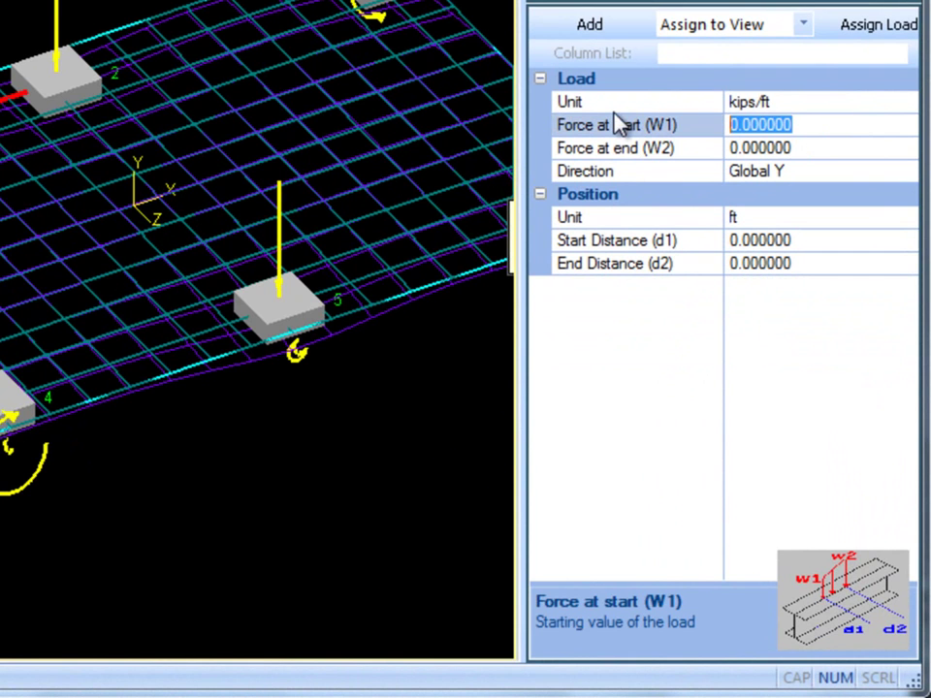
type("-80")
key("Return")
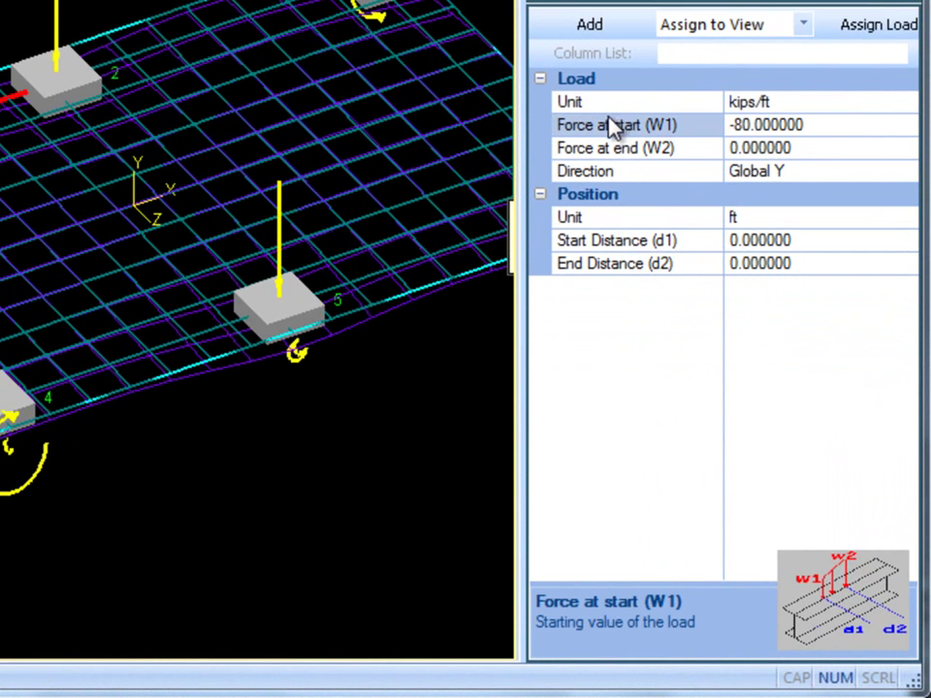
left_click(803, 147)
left_click(540, 149)
type("-120")
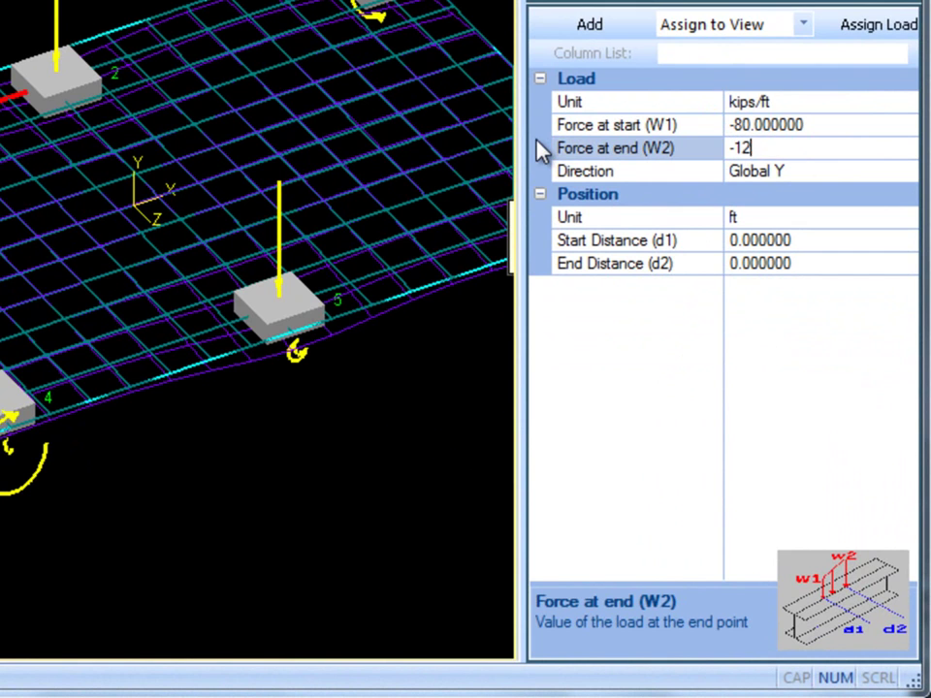
key("Return")
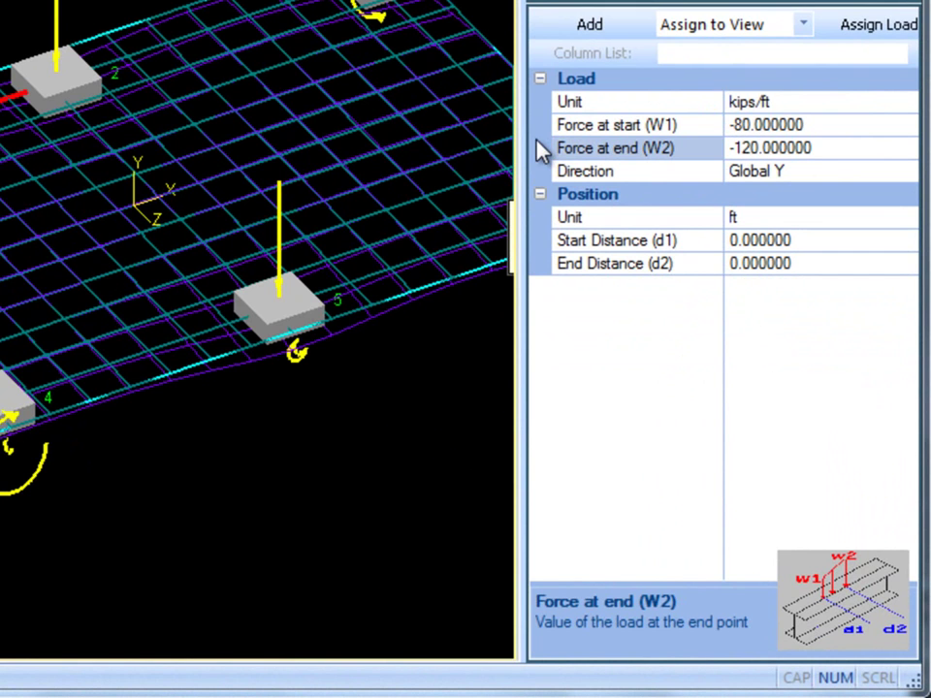
left_click(909, 172)
left_click(890, 196)
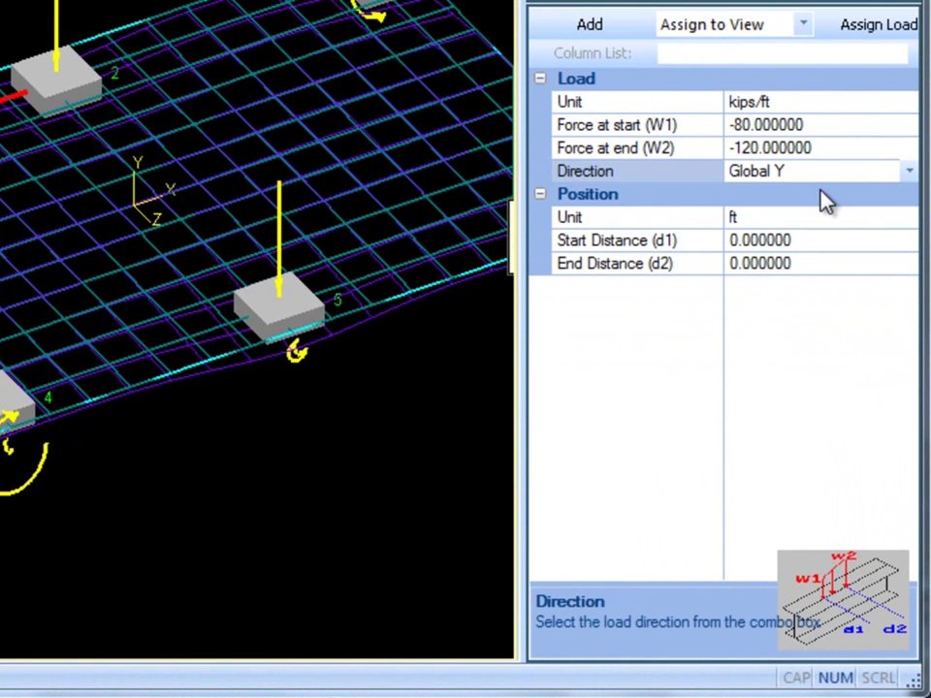
Step: Set the trapezoidal load span to d1 5 ft, d2 10 ft and add it
left_click(852, 242)
left_click(607, 237)
type("5")
key("Return")
left_click_drag(792, 263, 607, 239)
type("10")
key("Return")
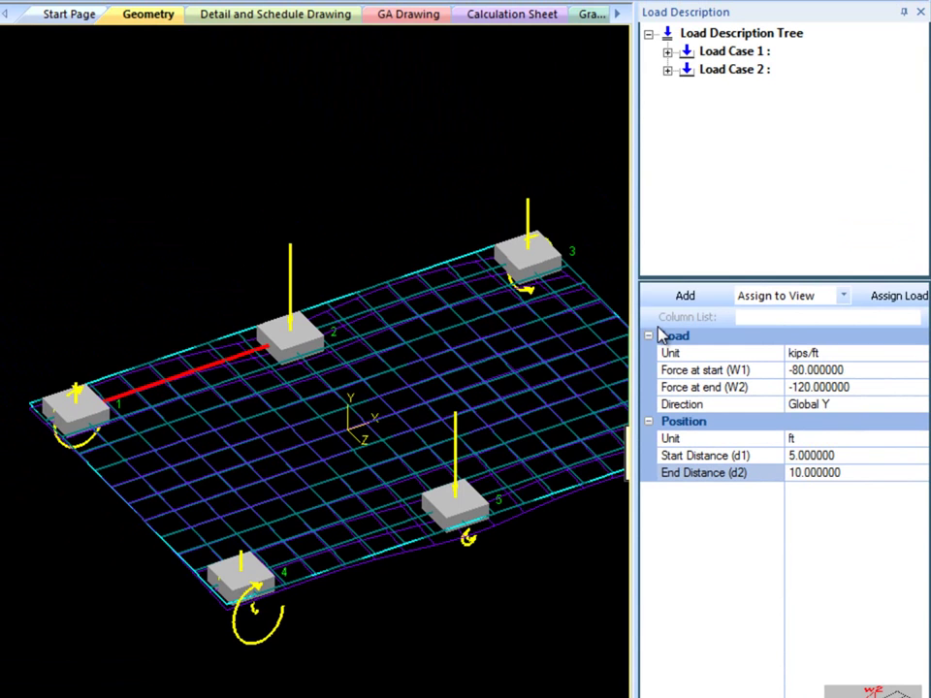
left_click(684, 293)
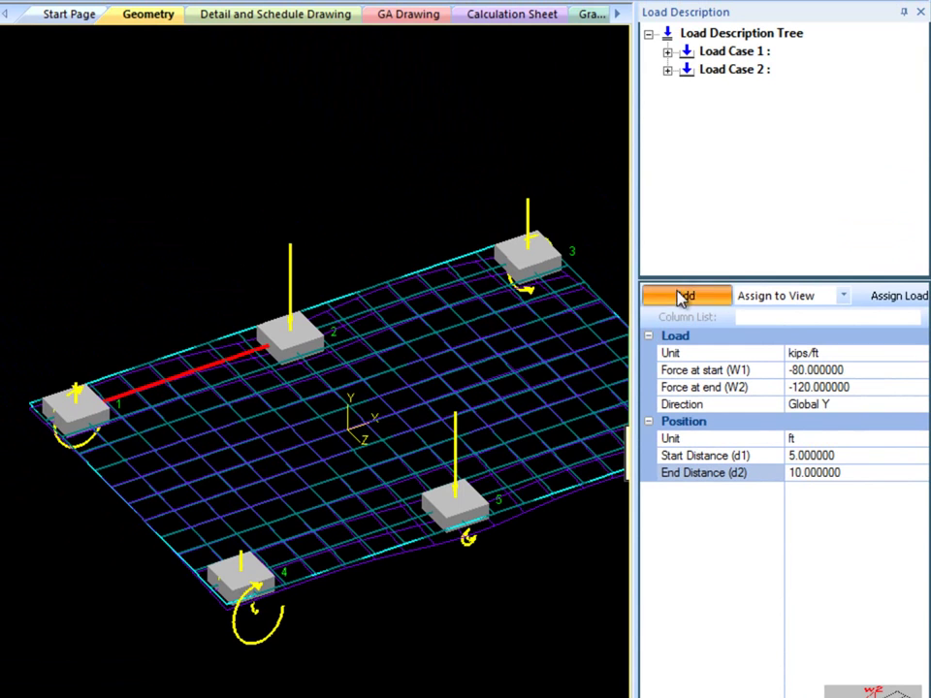
Step: Assign the trapezoidal patch load from Load Case 1 to beam 1
left_click(668, 53)
left_click(687, 89)
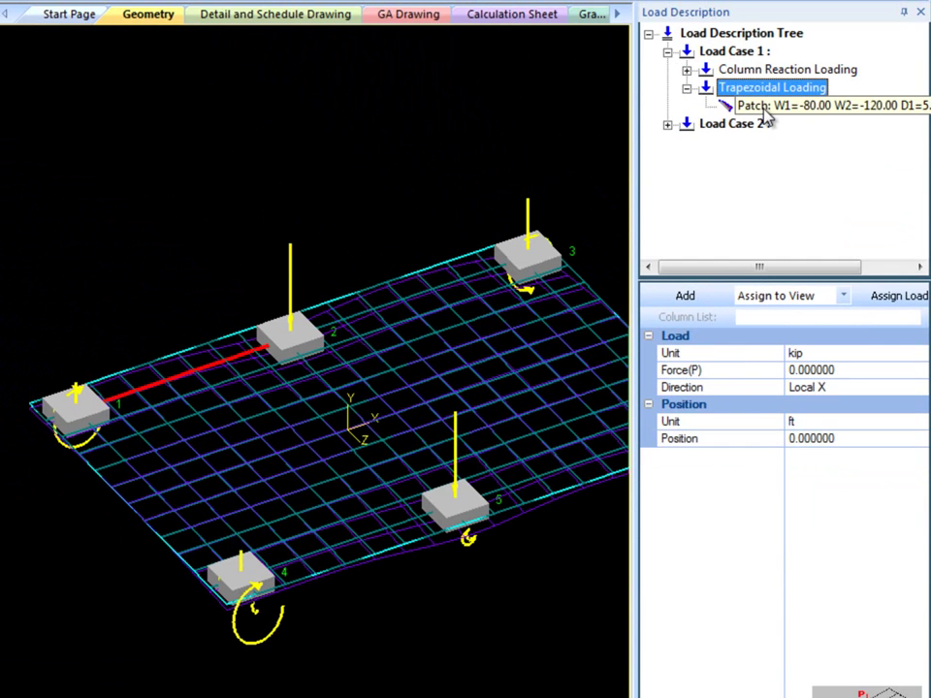
left_click(765, 107)
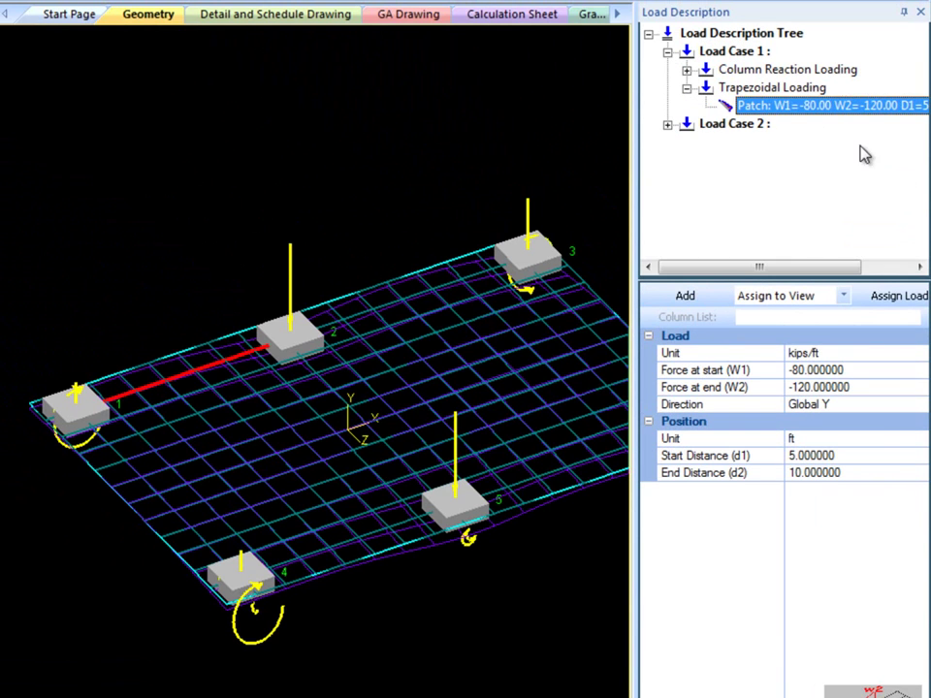
left_click(890, 298)
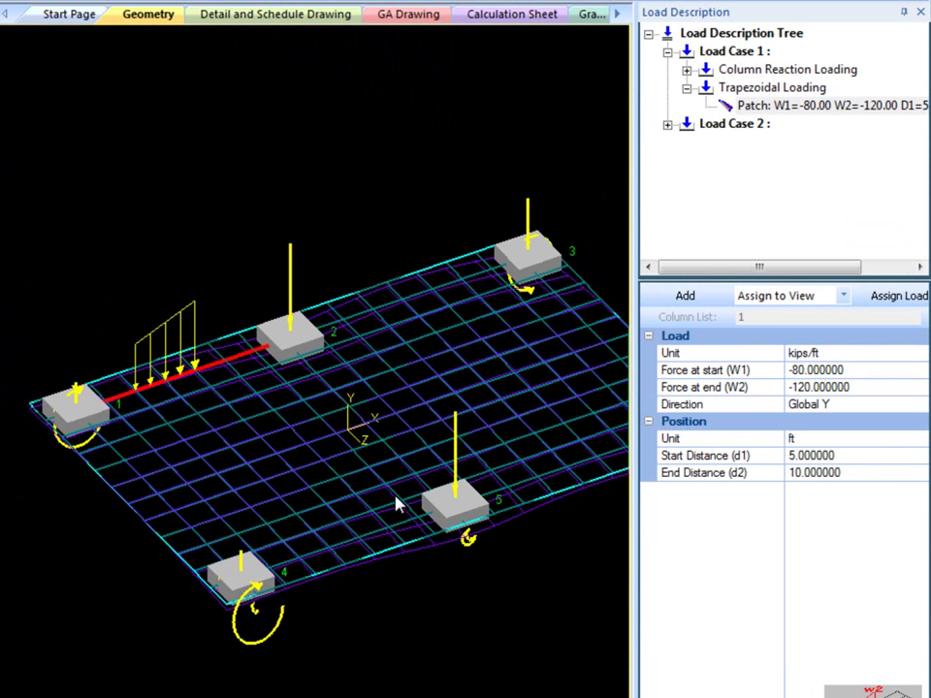